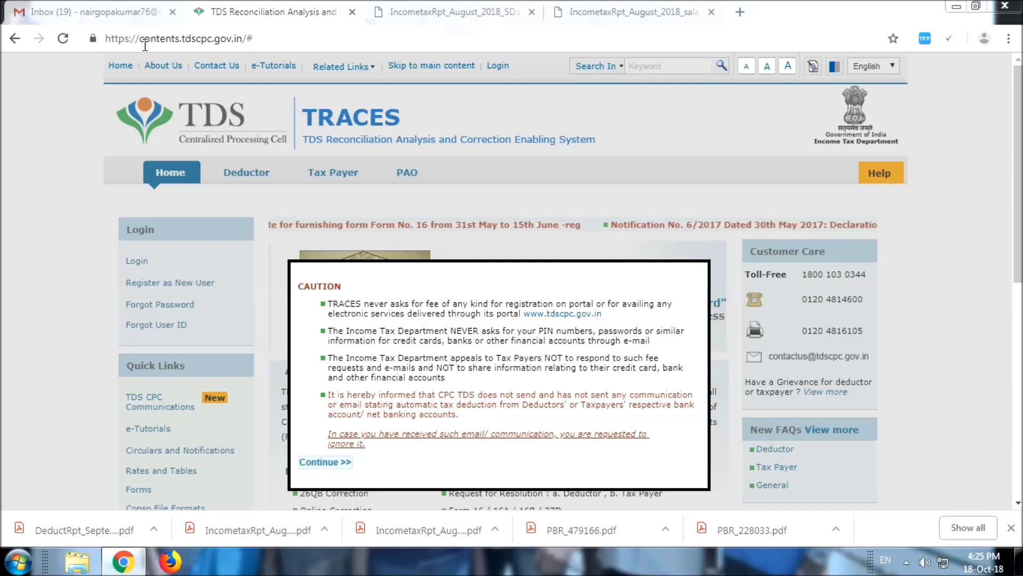
# - Highlight the domain part of the TRACES portal's web address in the address bar
pyautogui.click(170, 41)
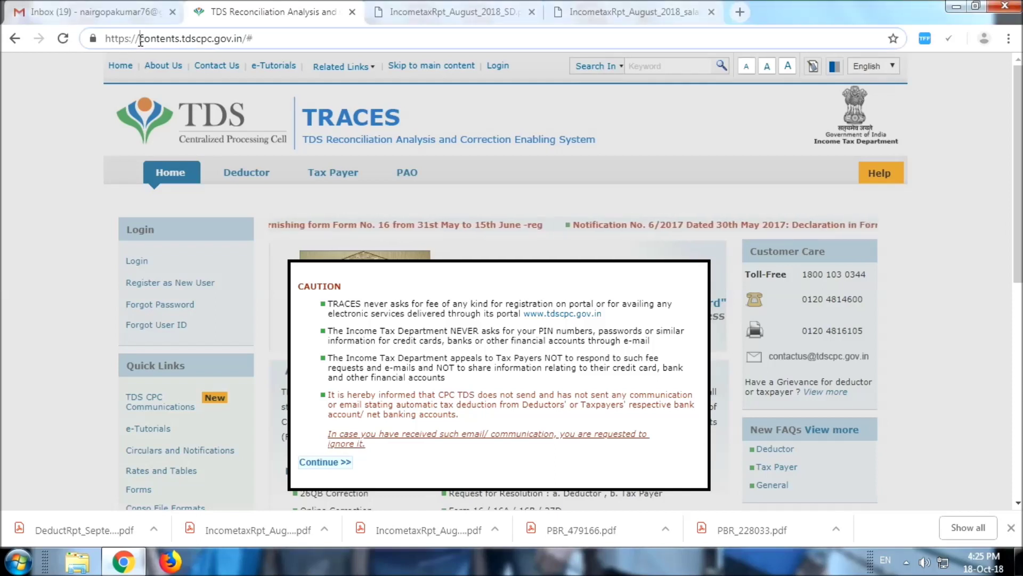
pyautogui.click(184, 37)
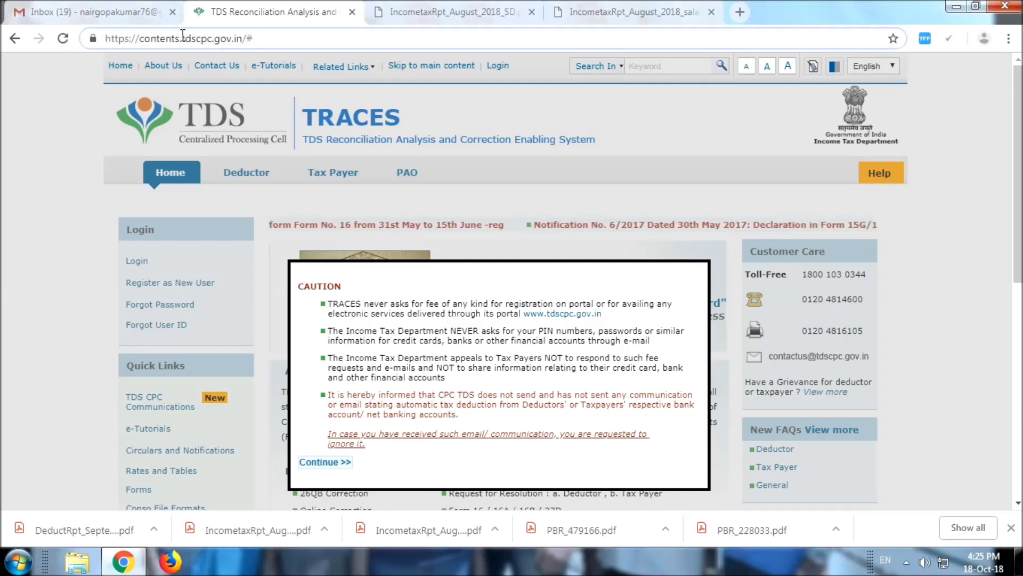
pyautogui.moveTo(184, 37); pyautogui.dragTo(241, 46)
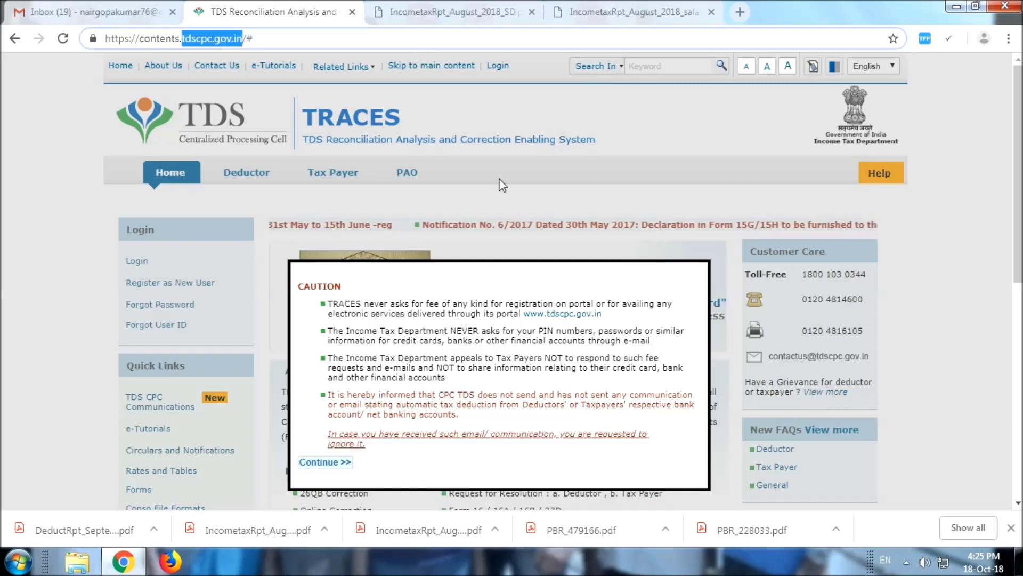
# - Dismiss the caution notice and show the Register as New User options under Login
pyautogui.click(322, 463)
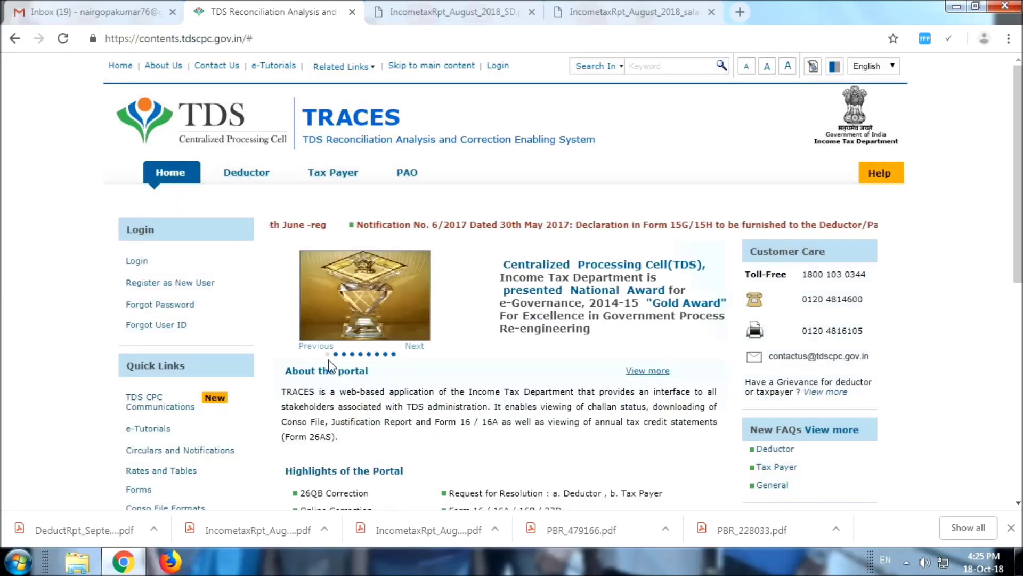
pyautogui.scroll(-2, 160, 298)
pyautogui.click(137, 187)
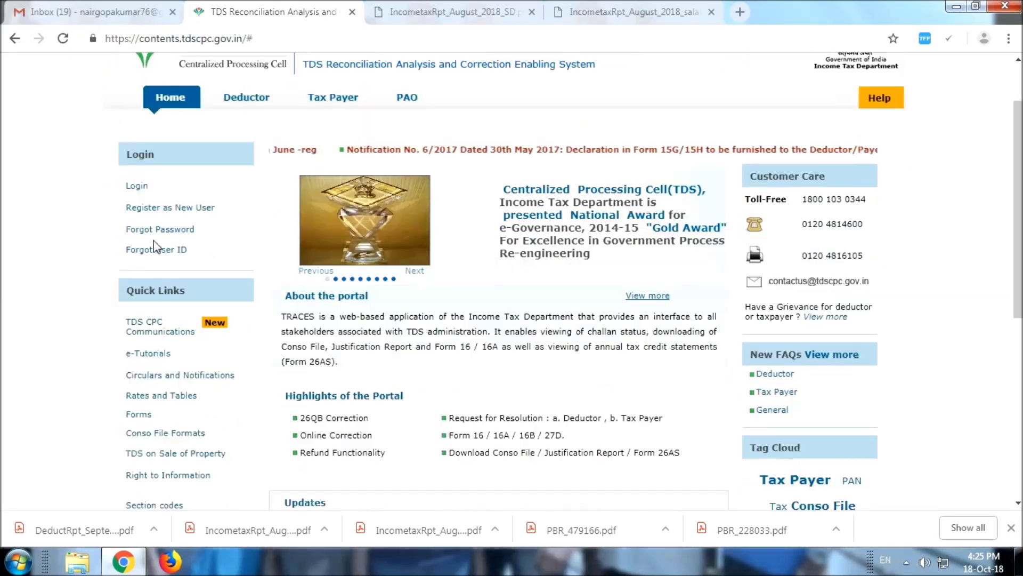
pyautogui.click(155, 208)
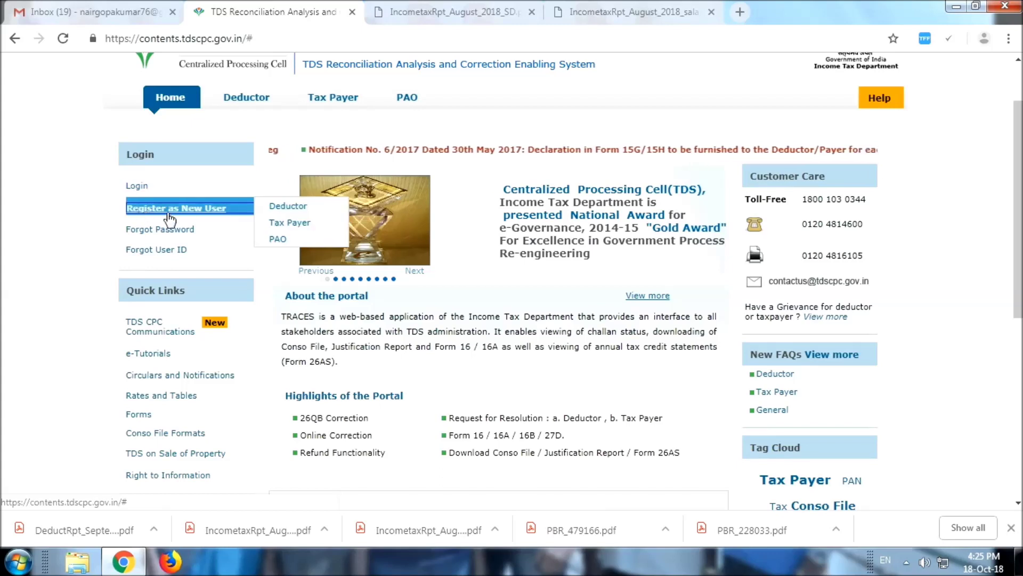
# - Choose Deductor from Register as New User to open the Deductor Registration page
pyautogui.click(290, 209)
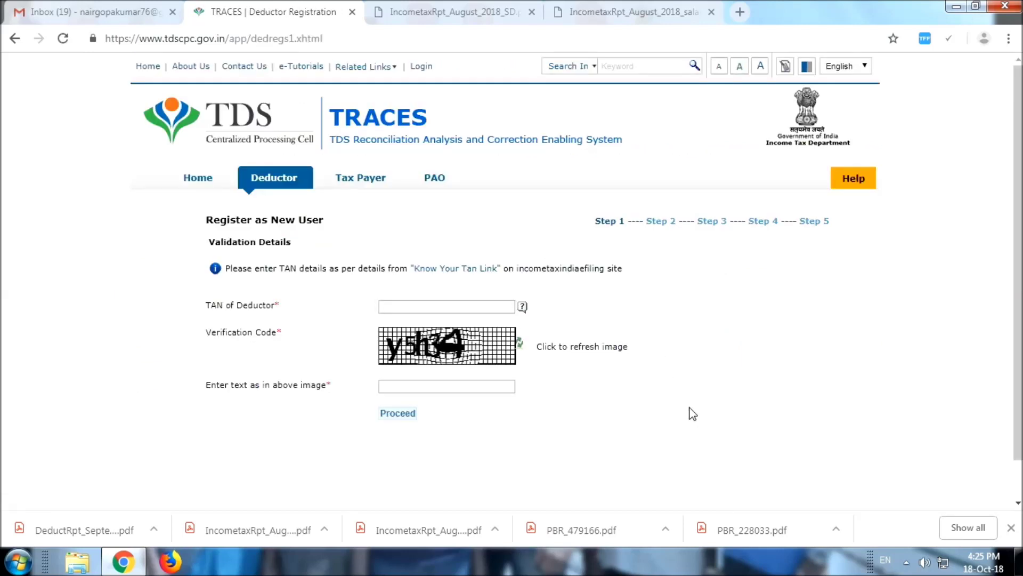
pyautogui.click(208, 180)
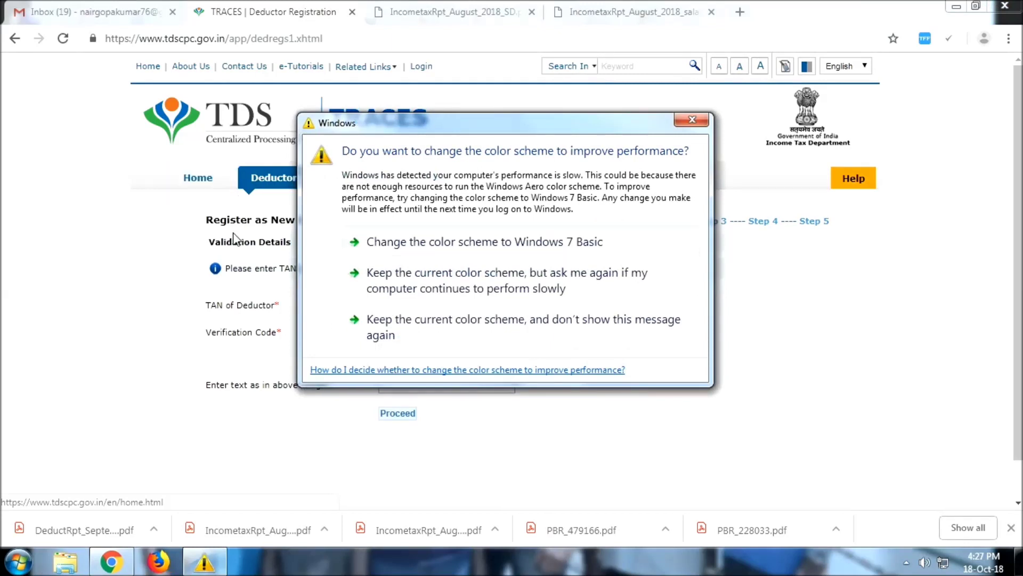
# - Accept the Windows 7 Basic colour scheme, return Home past the caution notice, and open Login
pyautogui.click(480, 244)
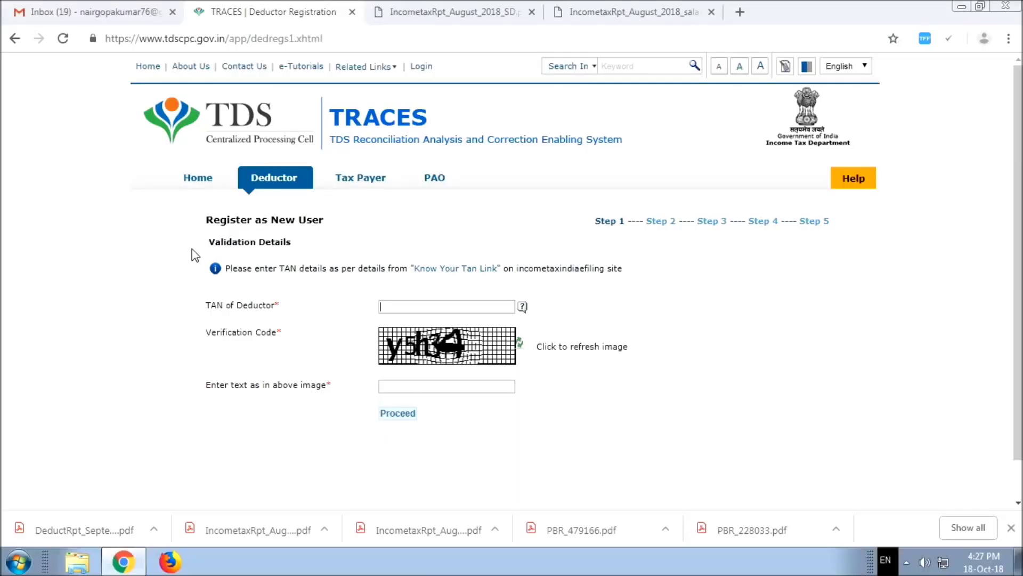
pyautogui.click(198, 180)
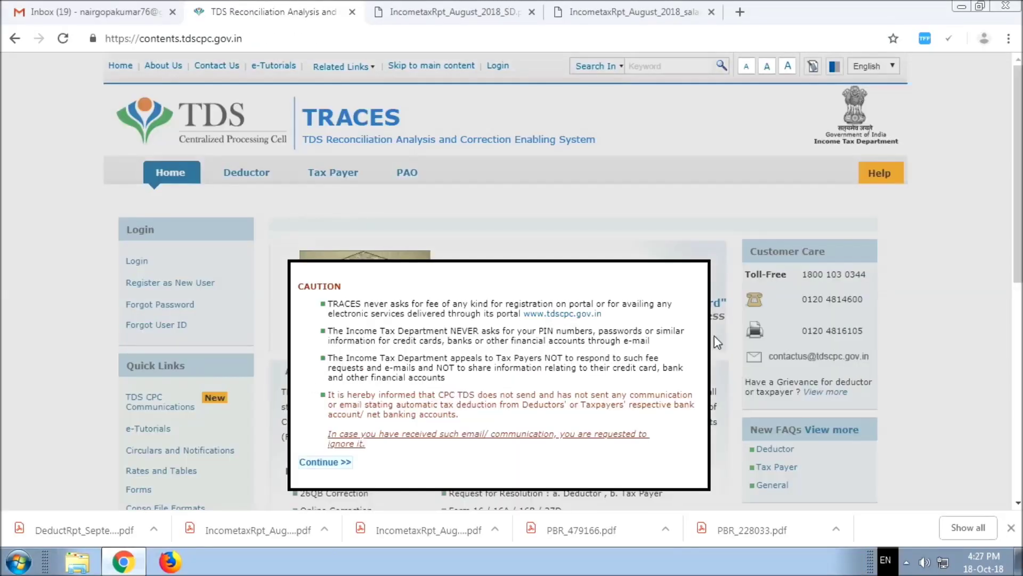
pyautogui.click(331, 463)
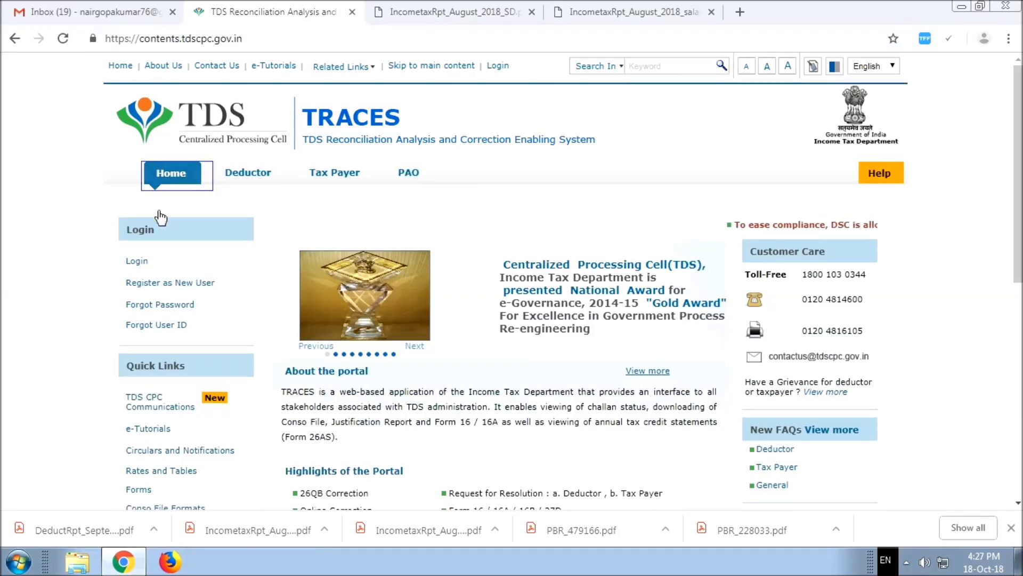
pyautogui.click(138, 263)
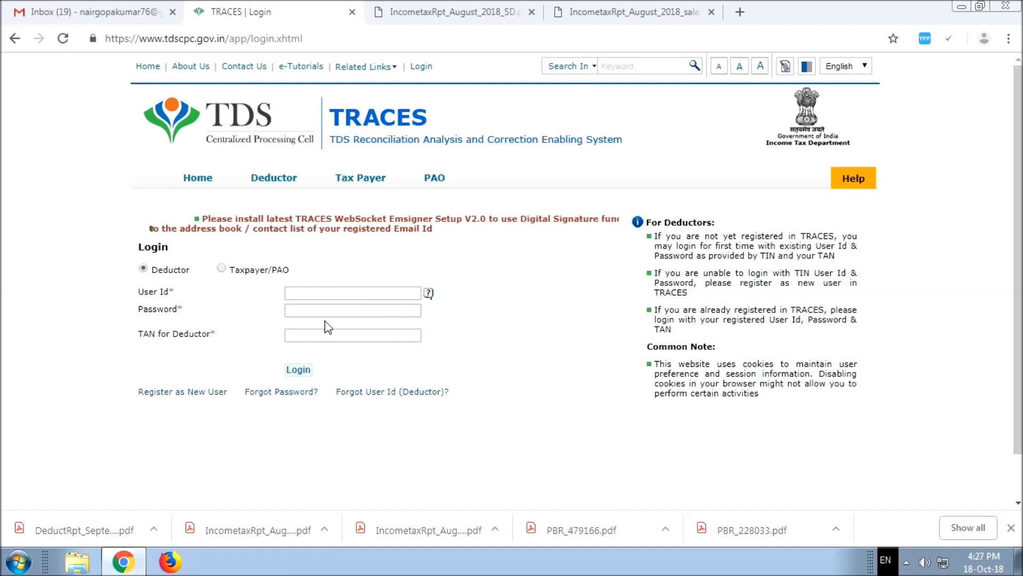
# - Enter the deductor's user ID and account password, then go to the TAN for Deductor field
pyautogui.click(315, 294)
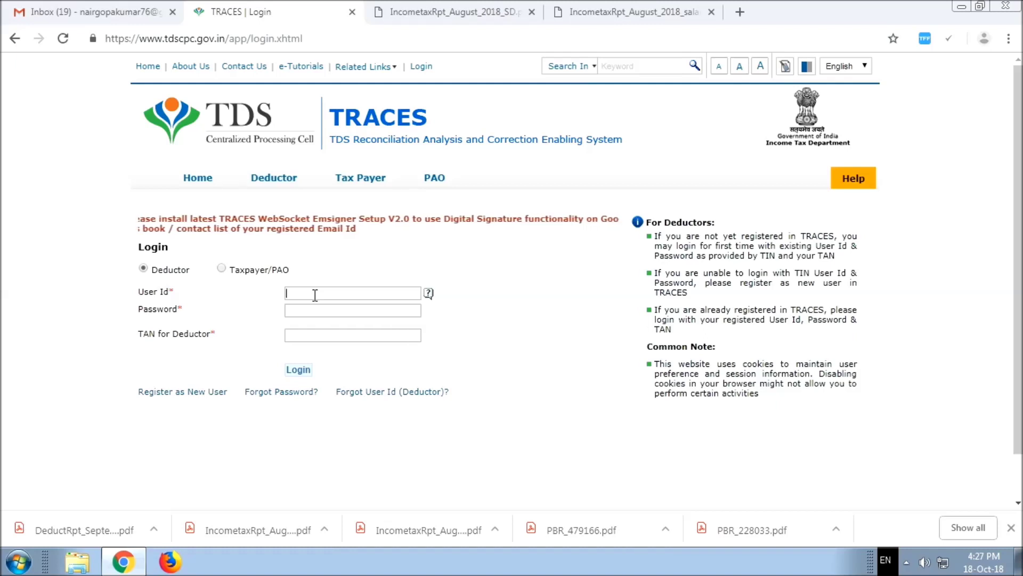
pyautogui.write('ICDPKTR')
pyautogui.click(304, 307)
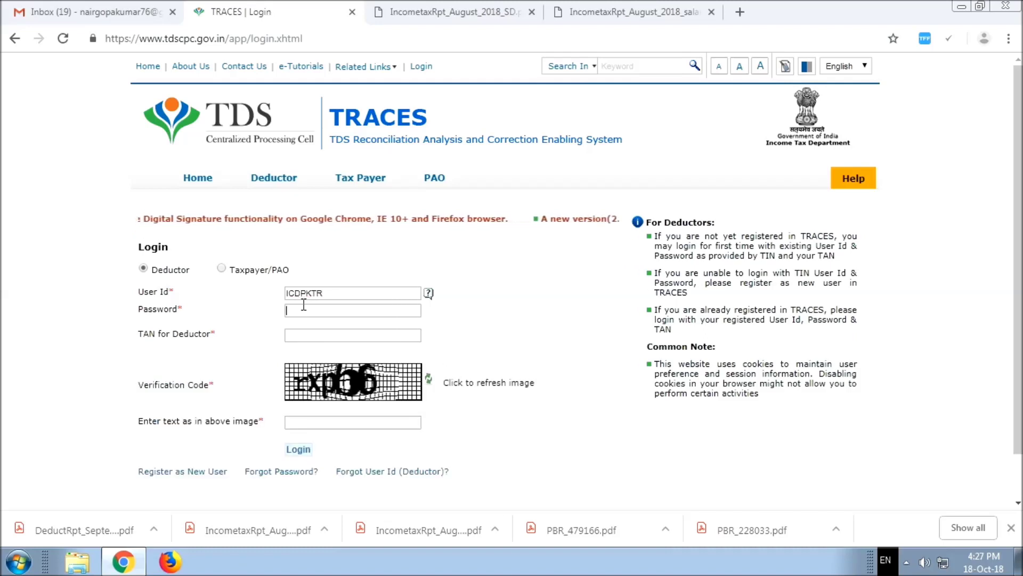
pyautogui.write('*****')
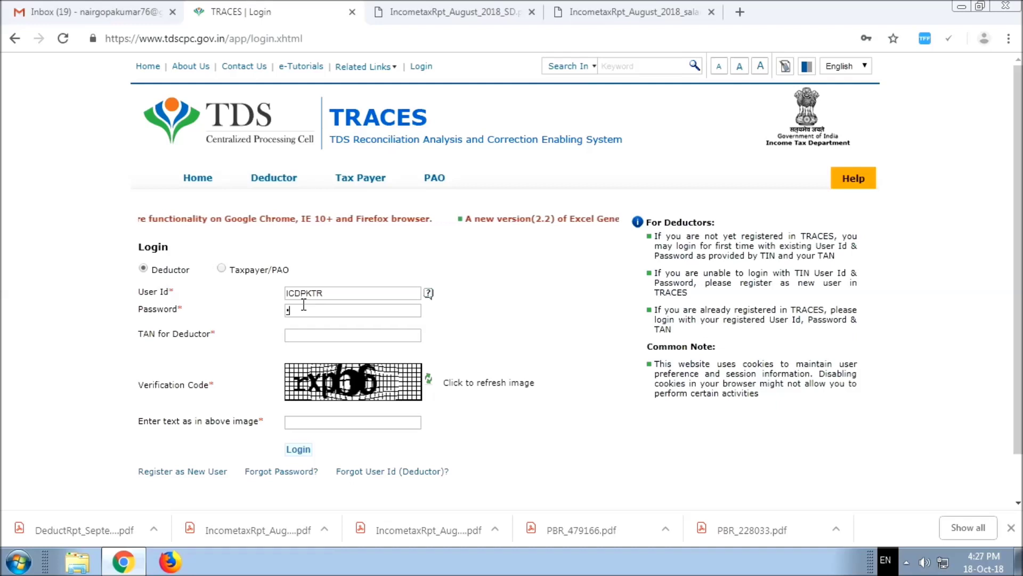
pyautogui.write('*****')
pyautogui.click(302, 339)
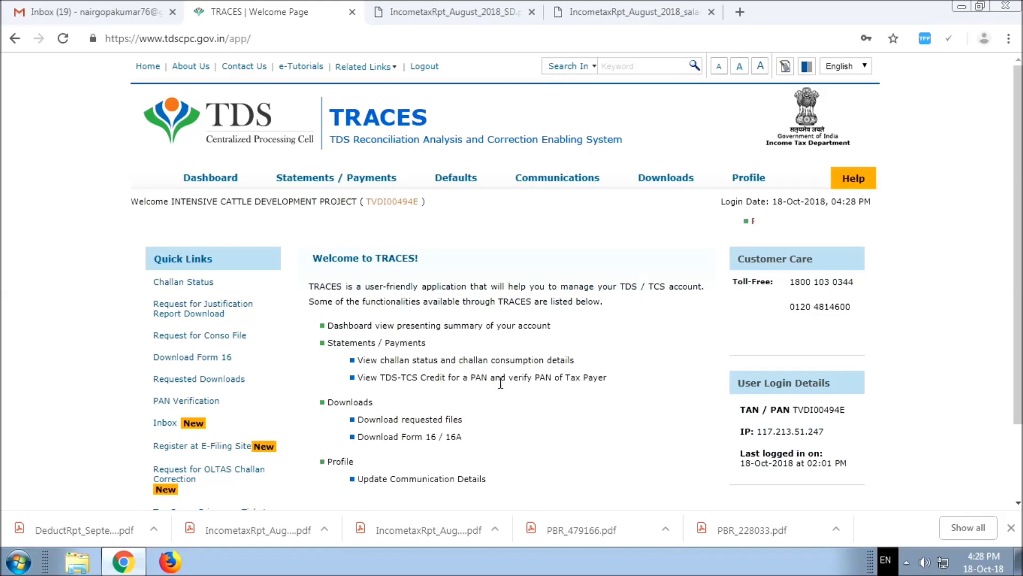
pyautogui.scroll(-2, 558, 413)
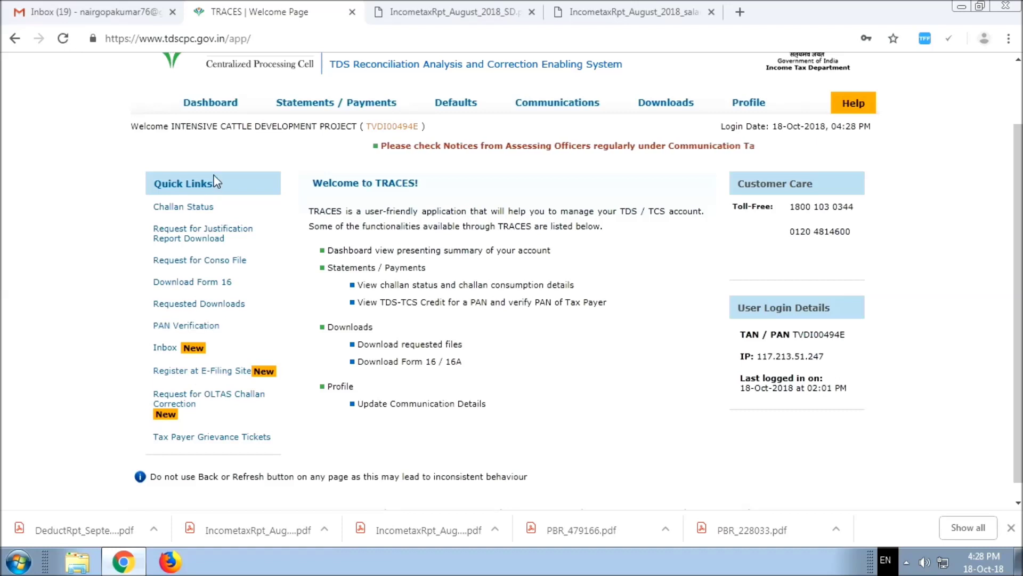
pyautogui.click(204, 375)
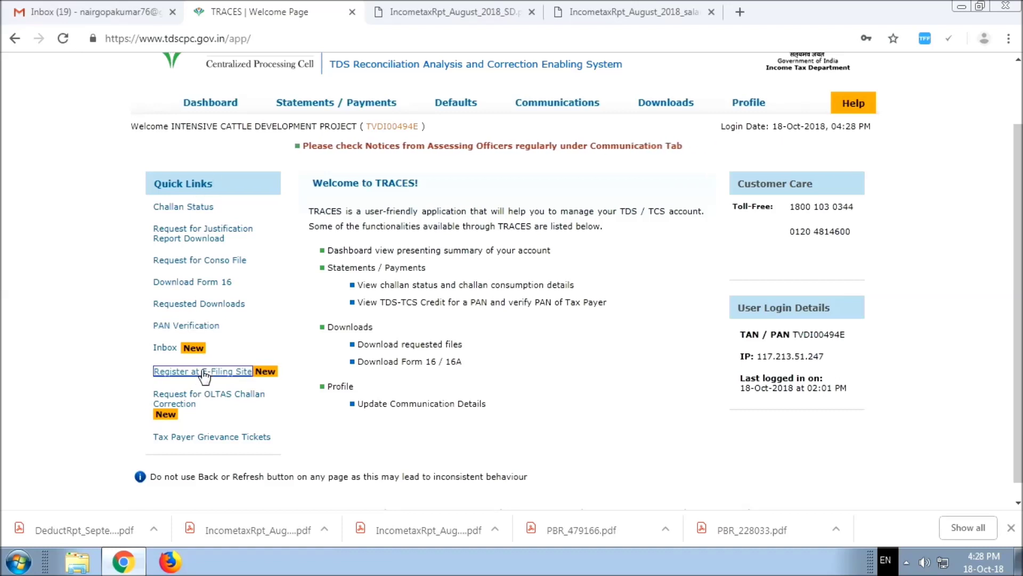
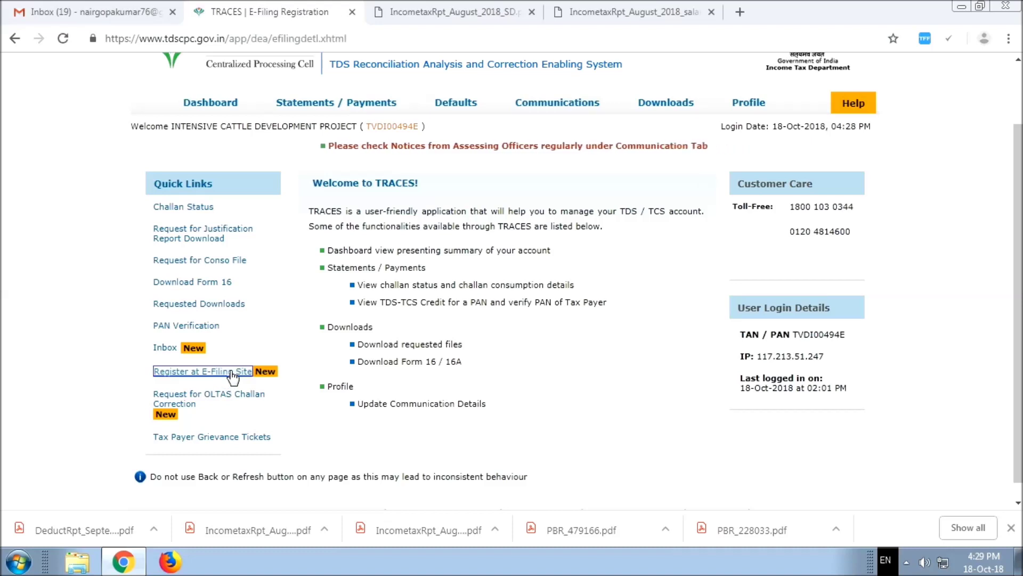
# - From TRACES, go to the e-Filing site to register the organisation
pyautogui.scroll(-1, 745, 323)
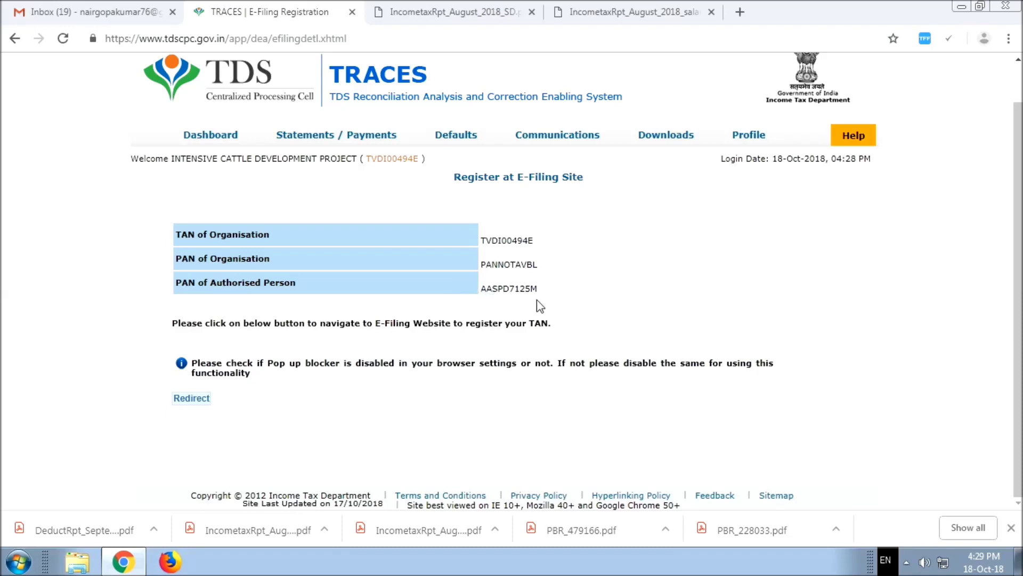
pyautogui.click(192, 405)
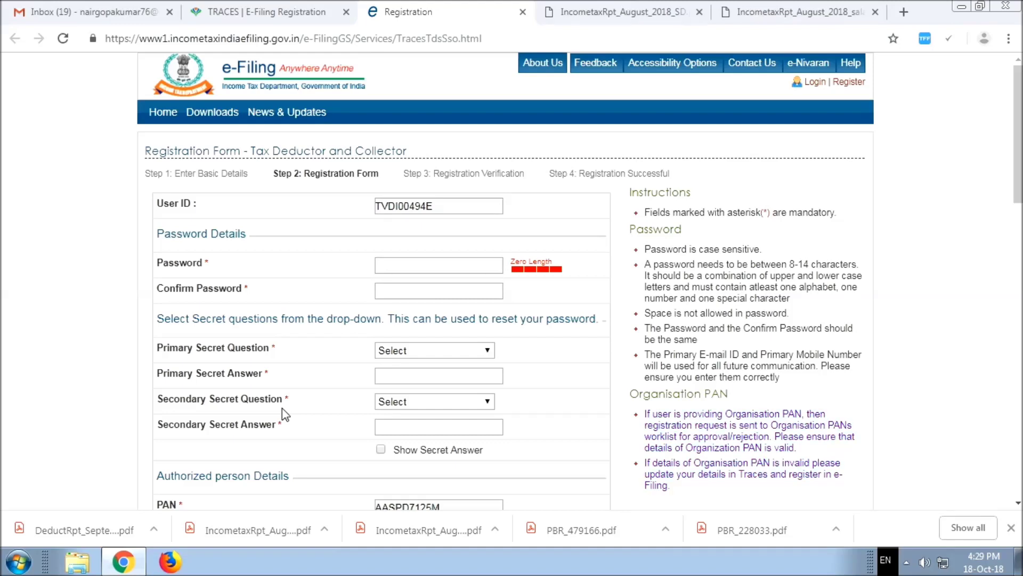
# - Review the prefilled Tax Deductor and Collector registration form and start on the Password field
pyautogui.scroll(-1, 288, 409)
pyautogui.scroll(-4, 474, 347)
pyautogui.scroll(4, 564, 423)
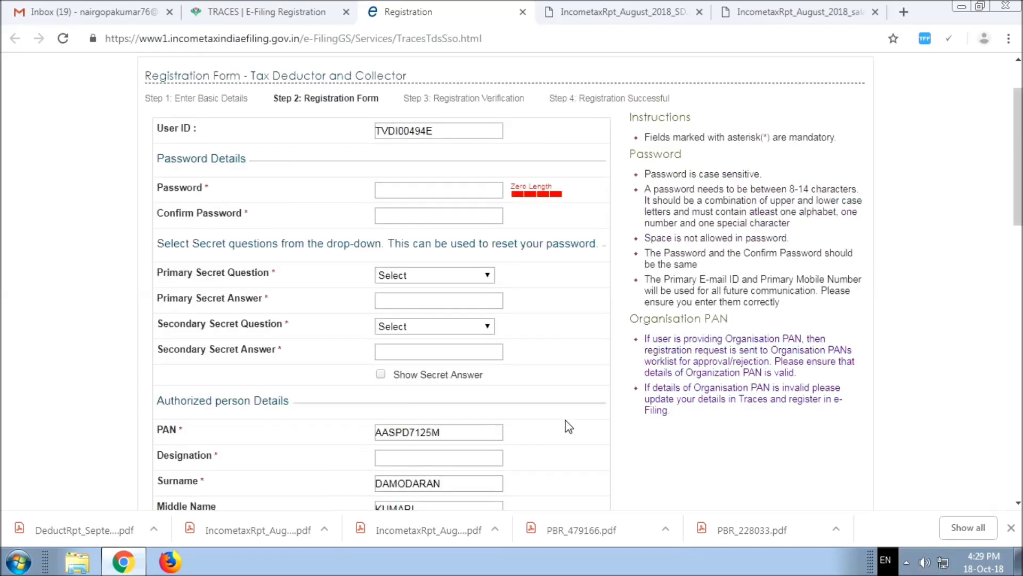
pyautogui.click(414, 265)
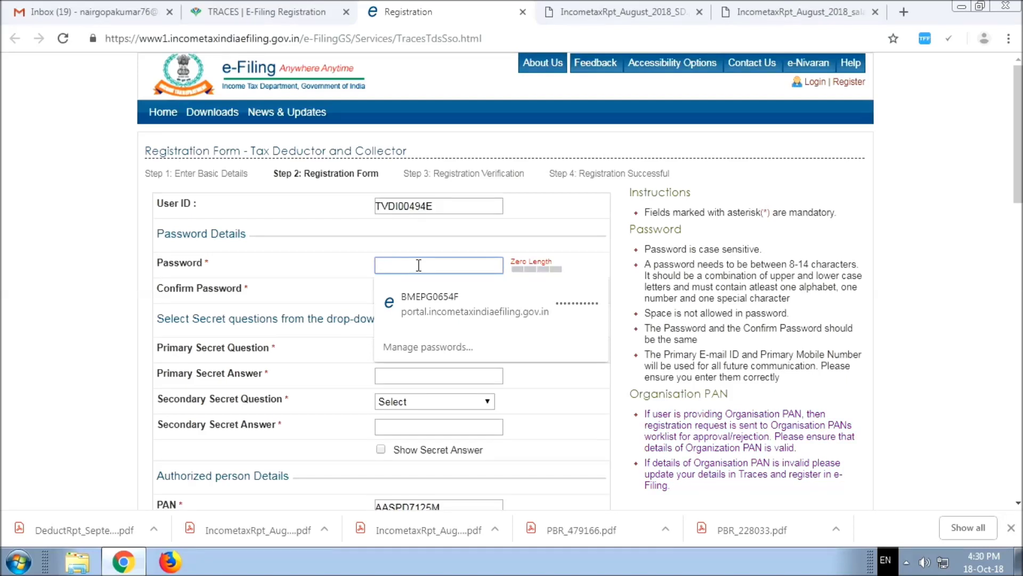
# - Enter a strong account password in the Password field
pyautogui.click(341, 268)
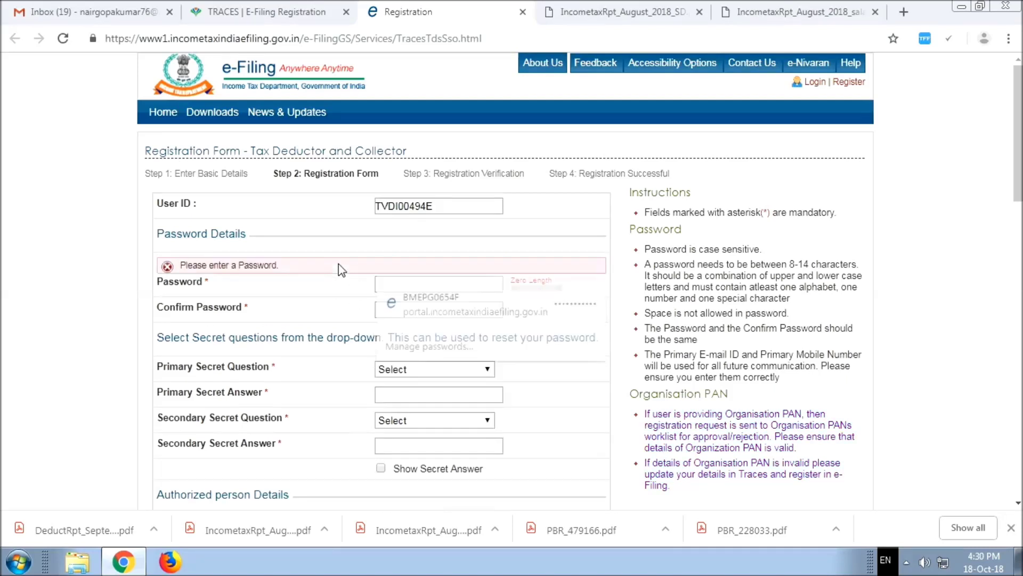
pyautogui.click(391, 285)
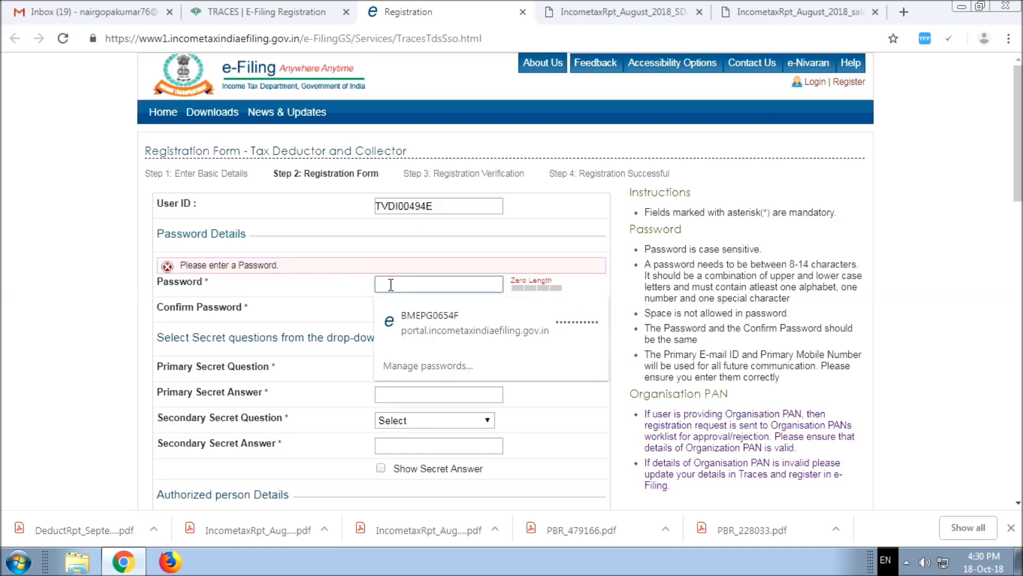
pyautogui.hotkey('alt', 'shift')
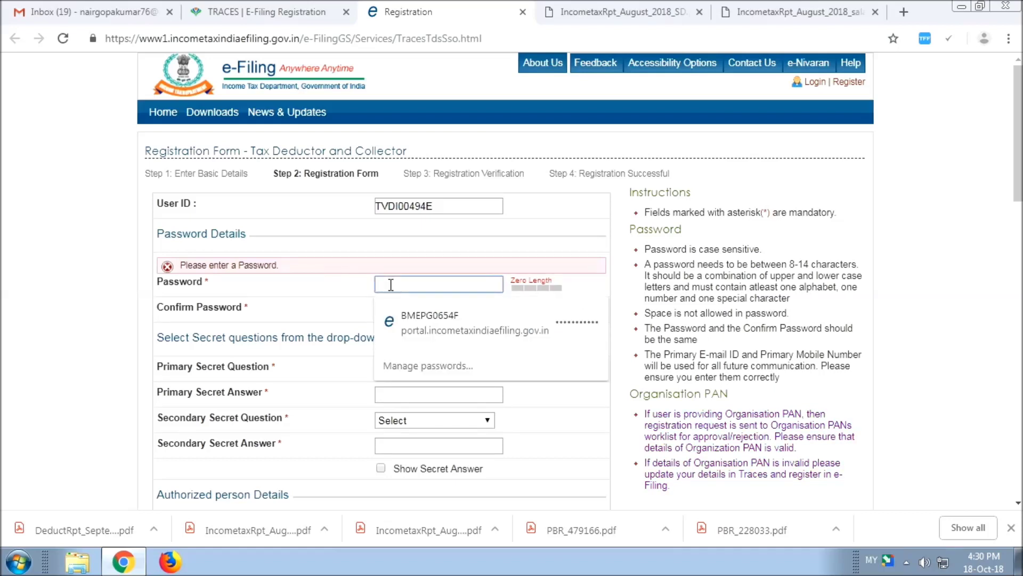
pyautogui.write('a')
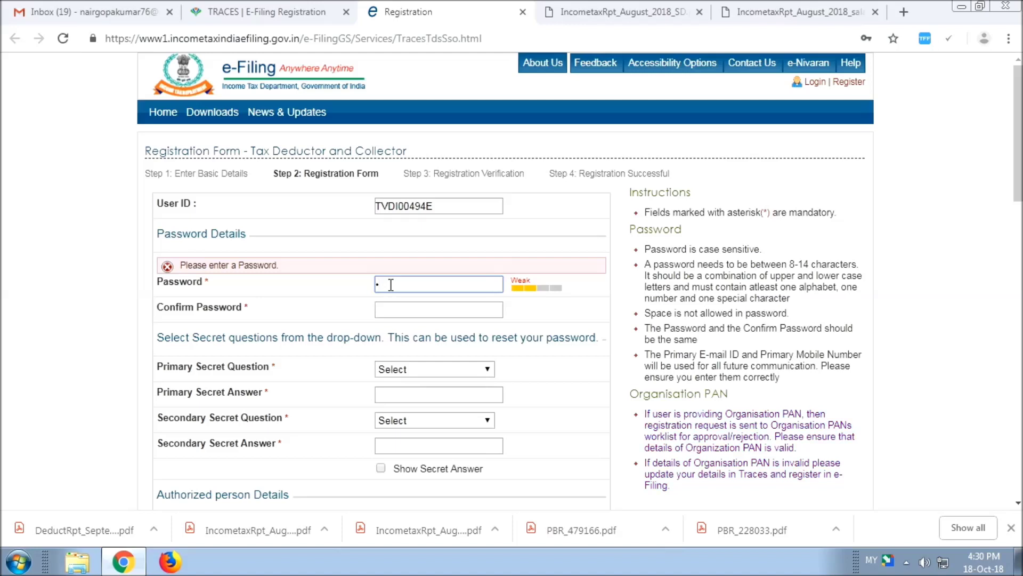
pyautogui.hotkey('alt', 'shift')
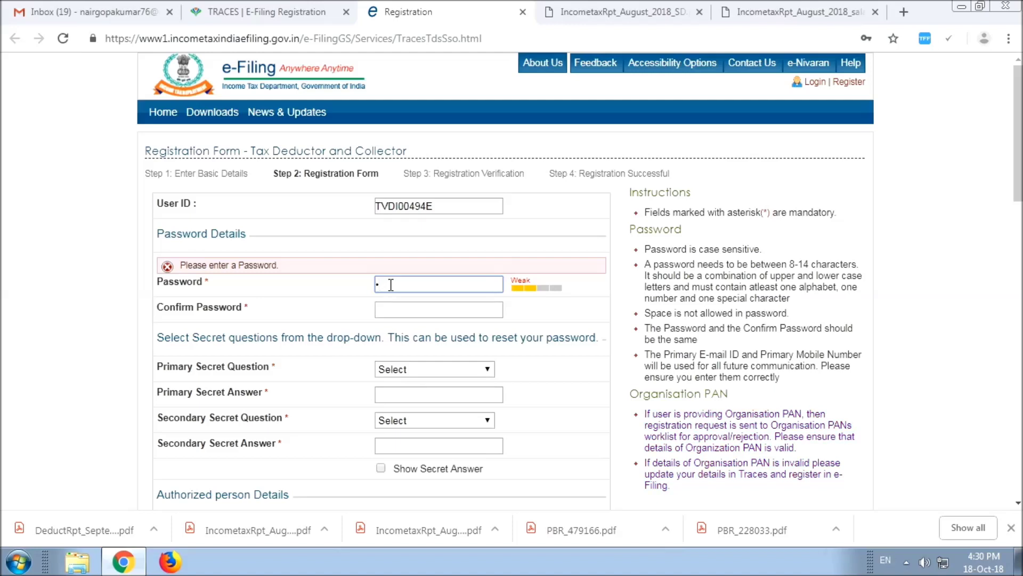
pyautogui.write('•••••••••••')
# - Retype the account password in the Confirm Password field
pyautogui.click(386, 308)
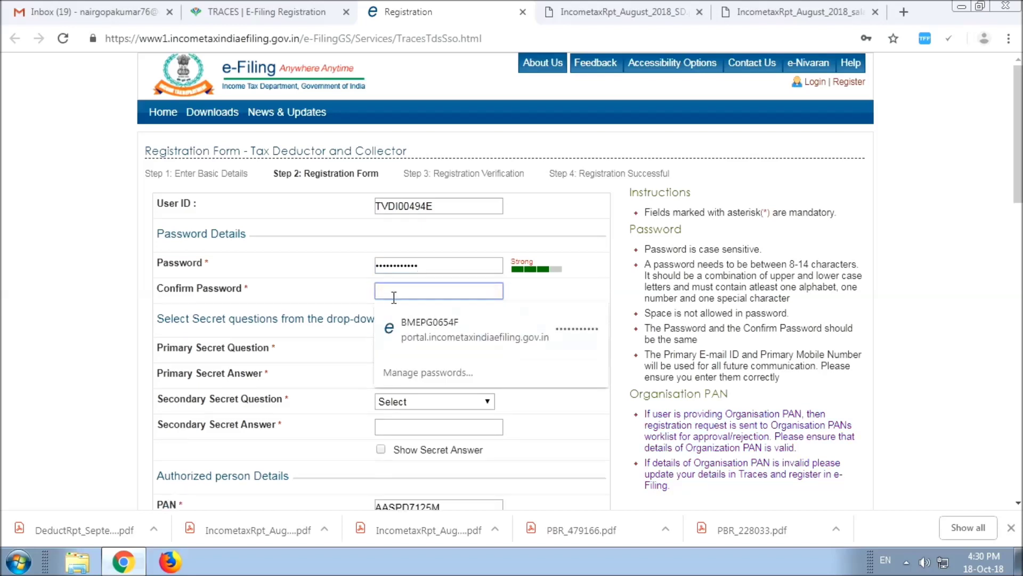
pyautogui.hotkey('alt', 'shift')
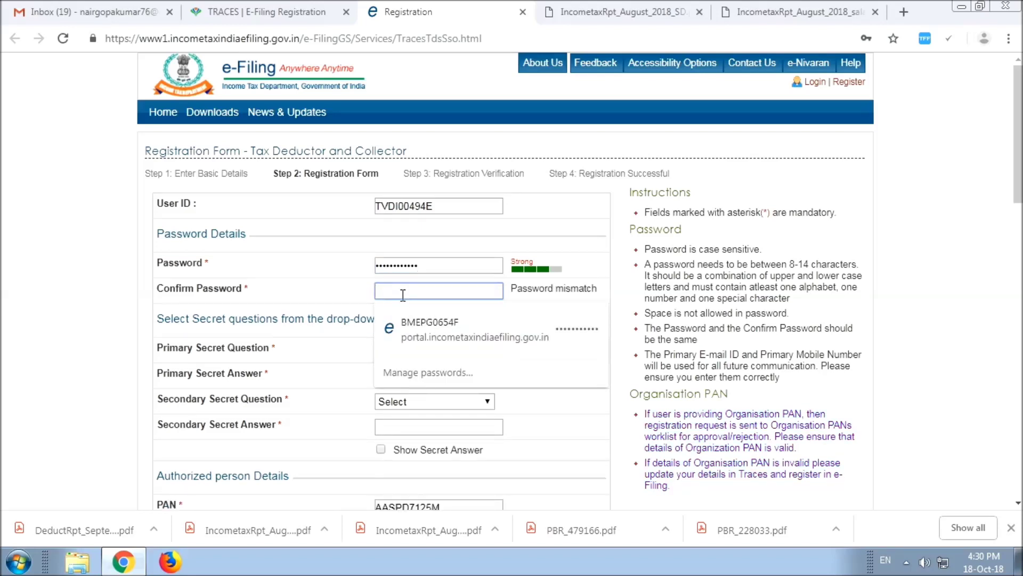
pyautogui.write('•')
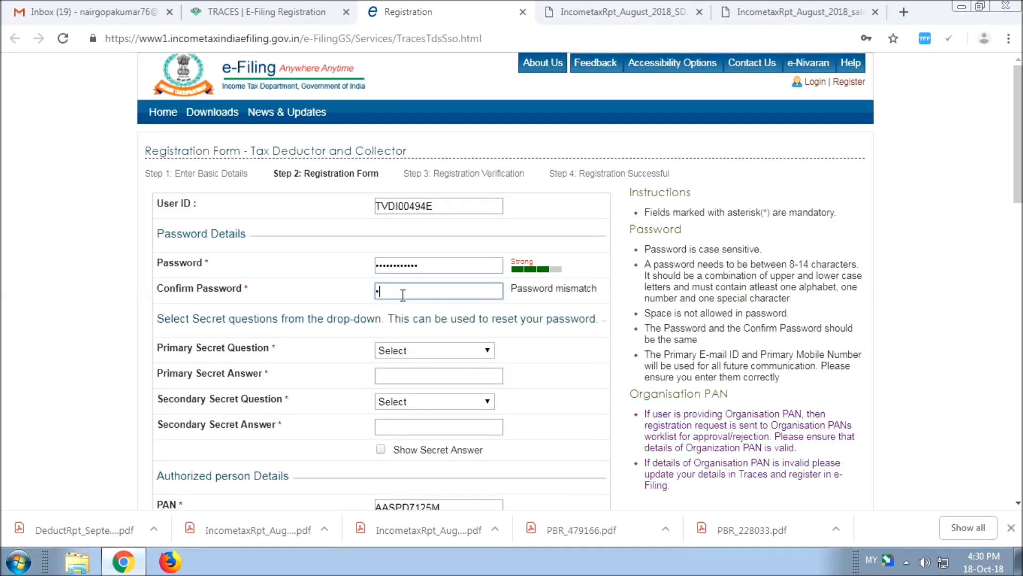
pyautogui.hotkey('alt', 'shift')
pyautogui.write('••••••••••')
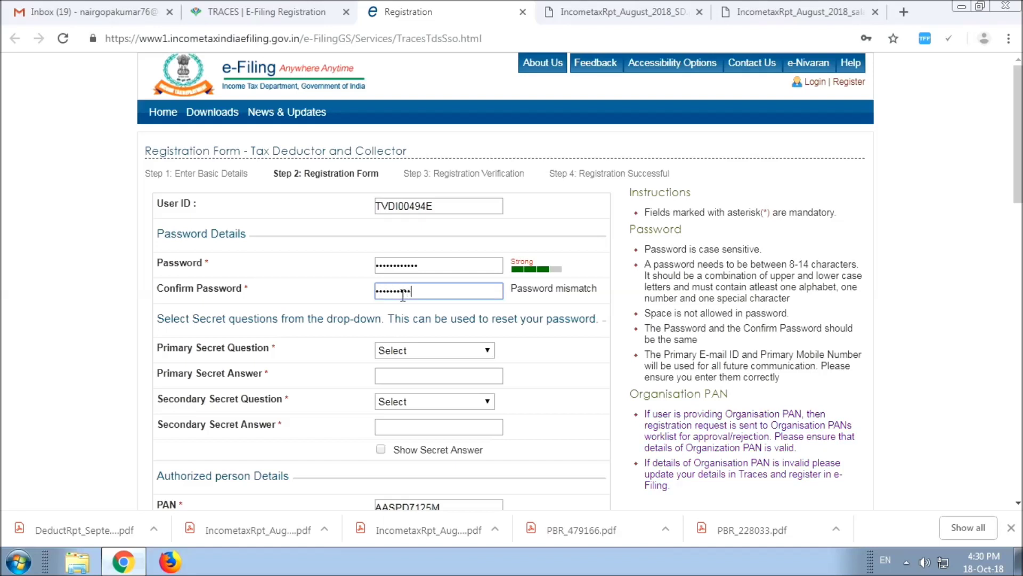
pyautogui.click(527, 355)
pyautogui.scroll(-3, 528, 360)
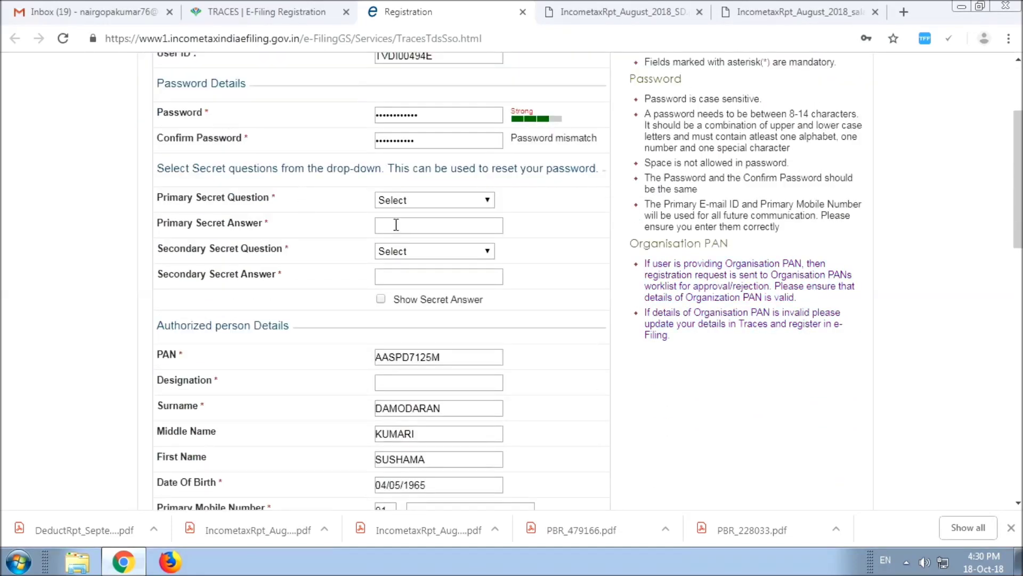
# - Choose 'What is your pet name?' as the primary secret question and enter its answer
pyautogui.click(417, 201)
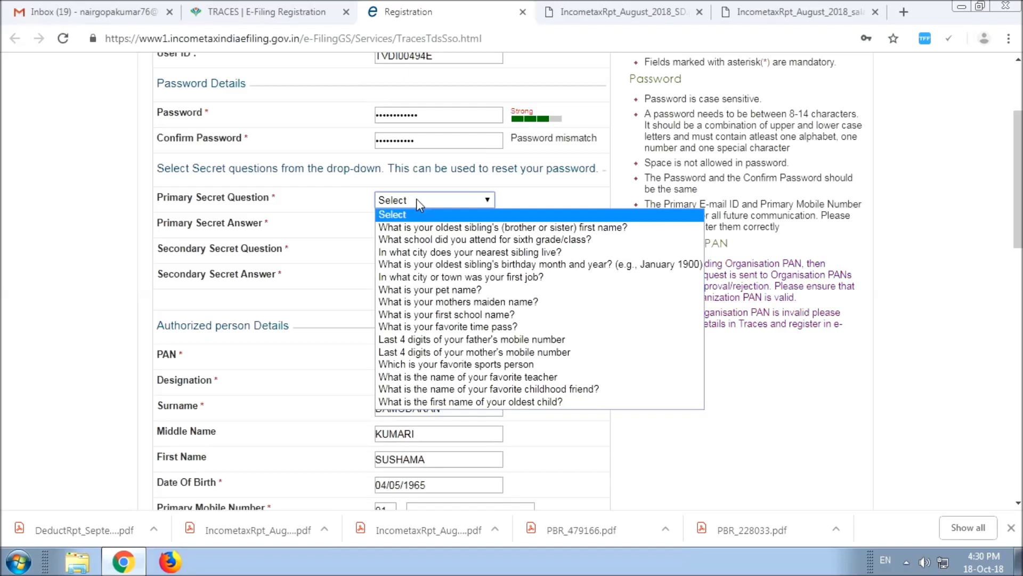
pyautogui.click(428, 293)
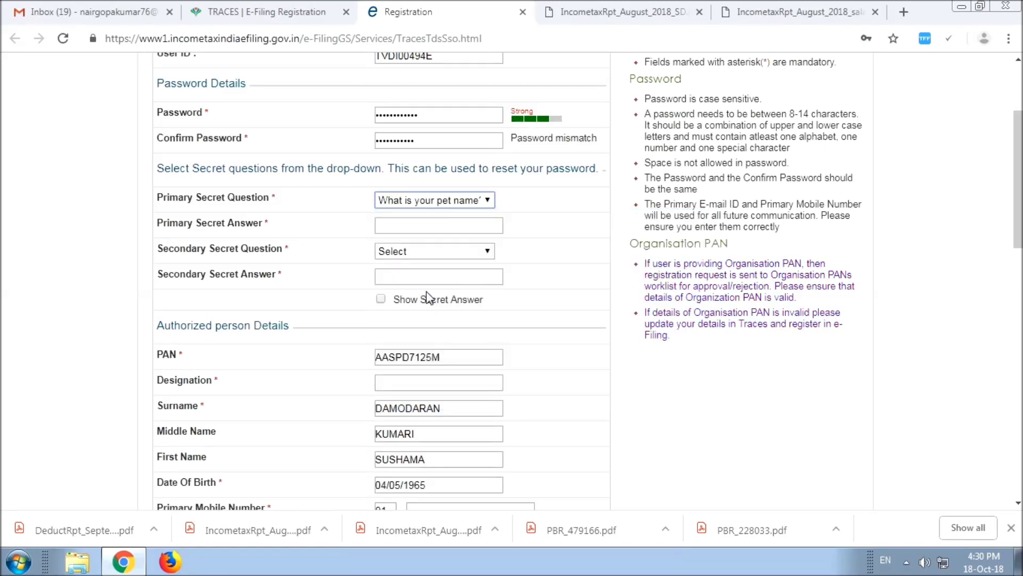
pyautogui.click(429, 233)
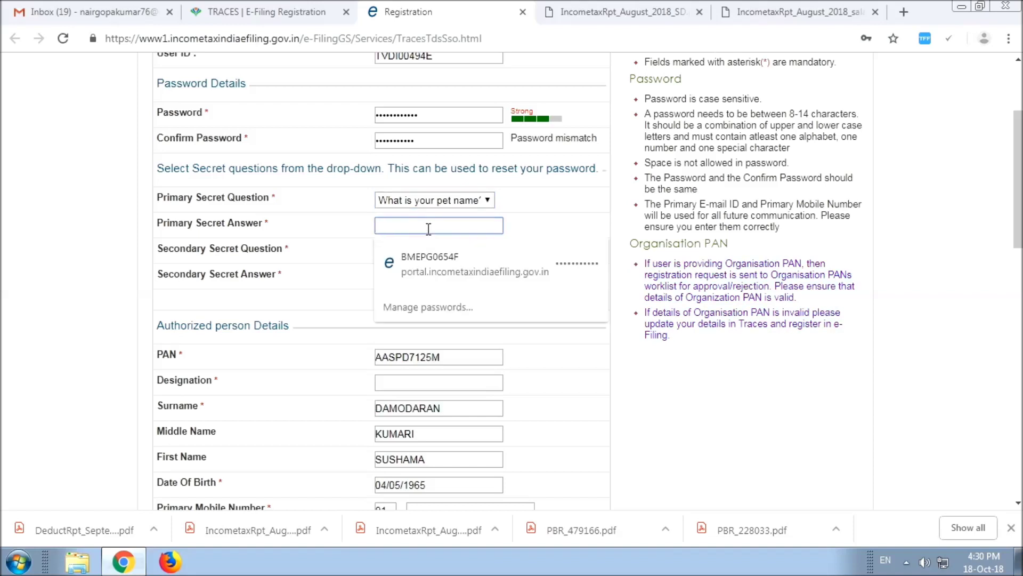
pyautogui.write('****')
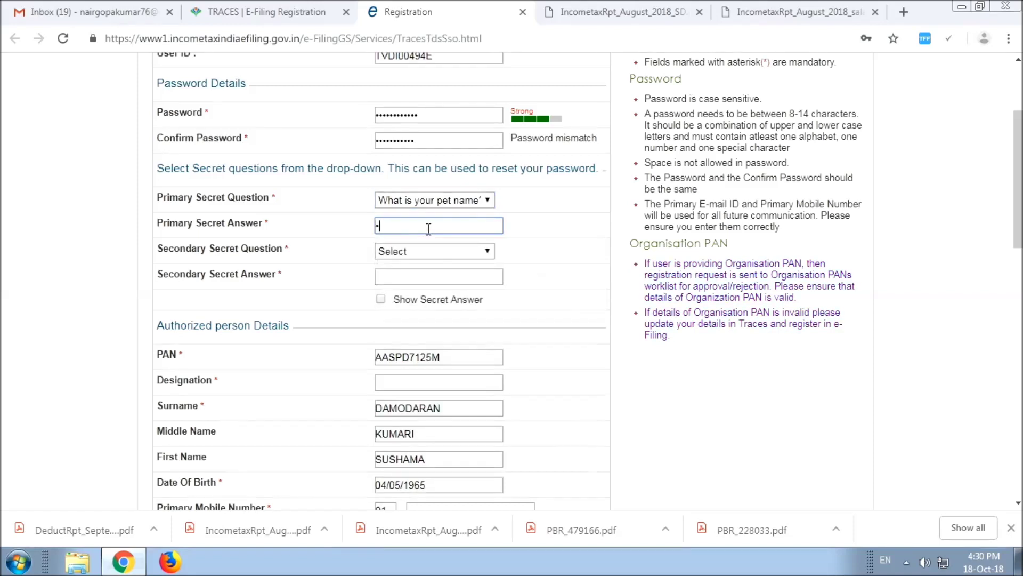
# - Choose 'What is your first school name?' as the secondary secret question and enter its answer
pyautogui.click(414, 257)
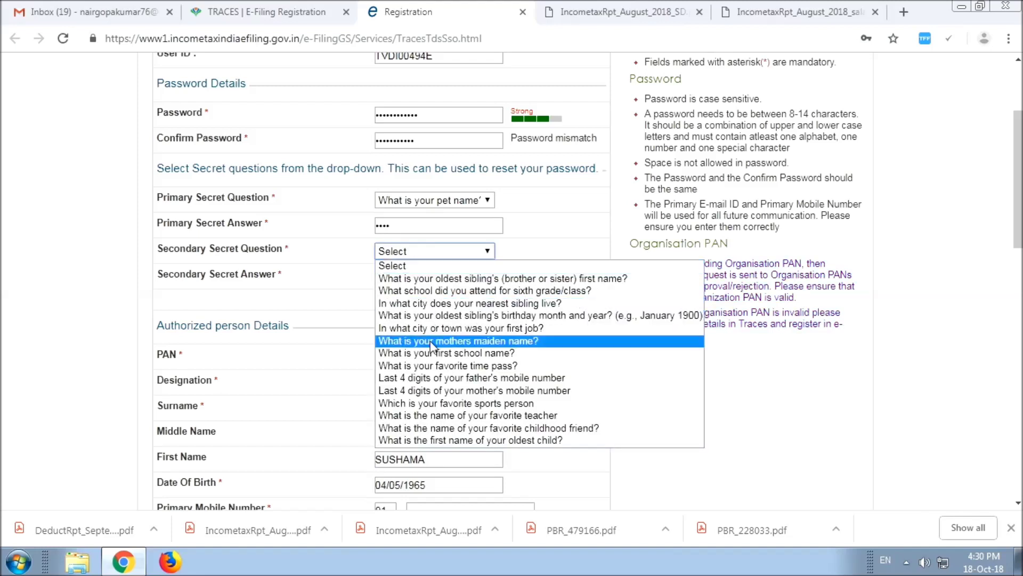
pyautogui.click(426, 353)
pyautogui.click(397, 275)
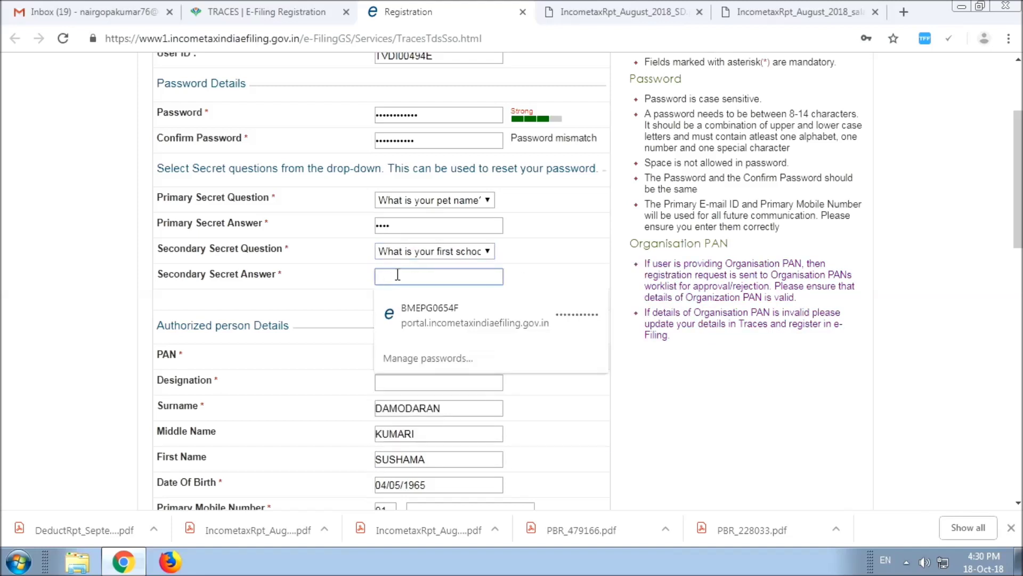
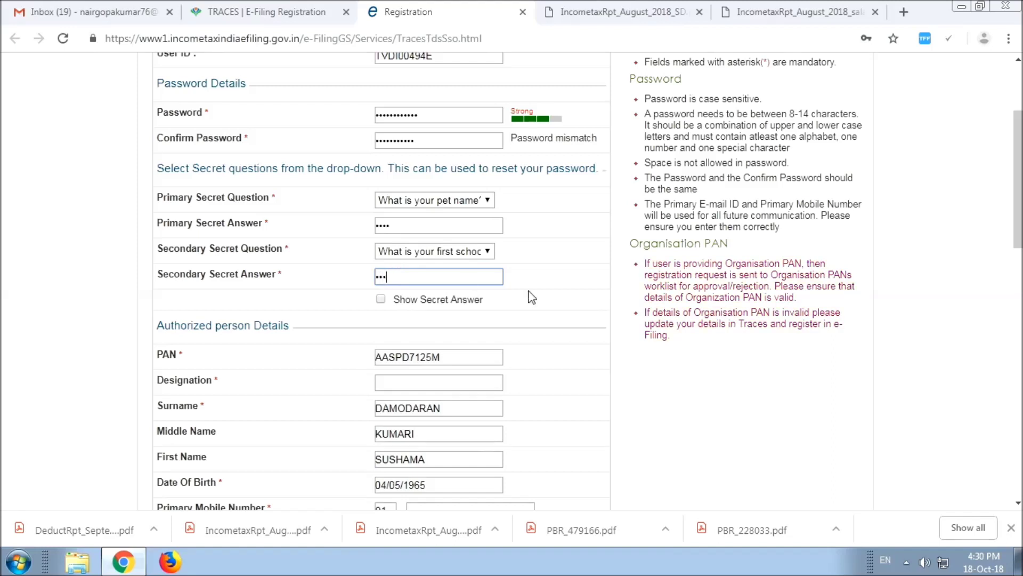
pyautogui.scroll(-1, 421, 308)
pyautogui.click(418, 309)
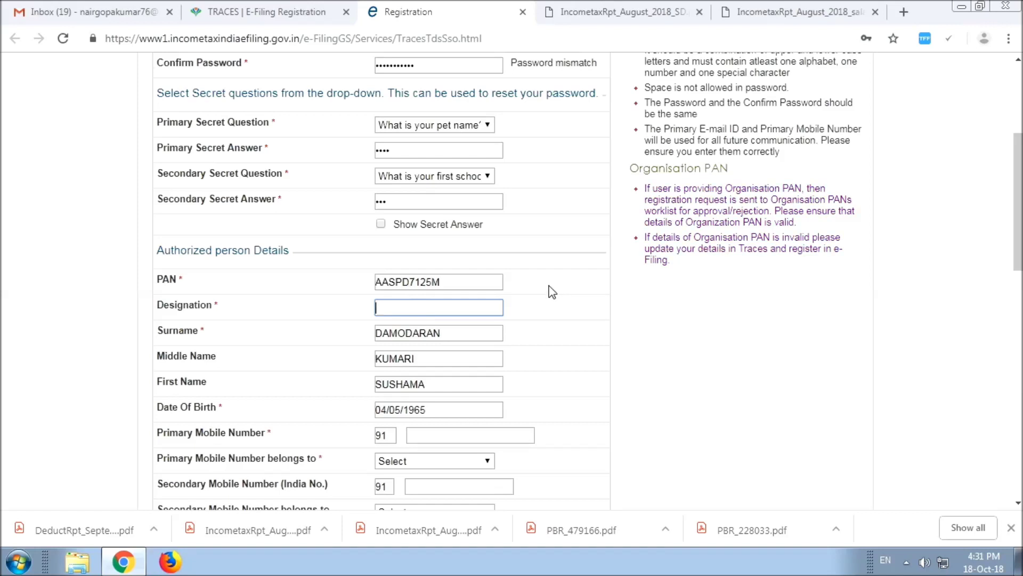
# - Enter designation 'Project Officer' and fill in the primary mobile number
pyautogui.write('Project Officer')
pyautogui.scroll(-3, 552, 293)
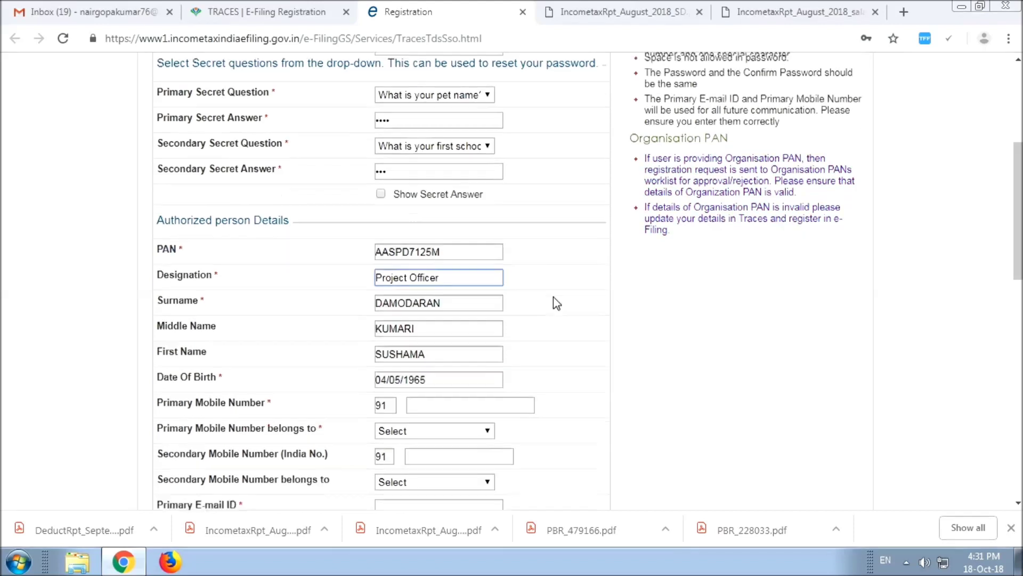
pyautogui.click(516, 286)
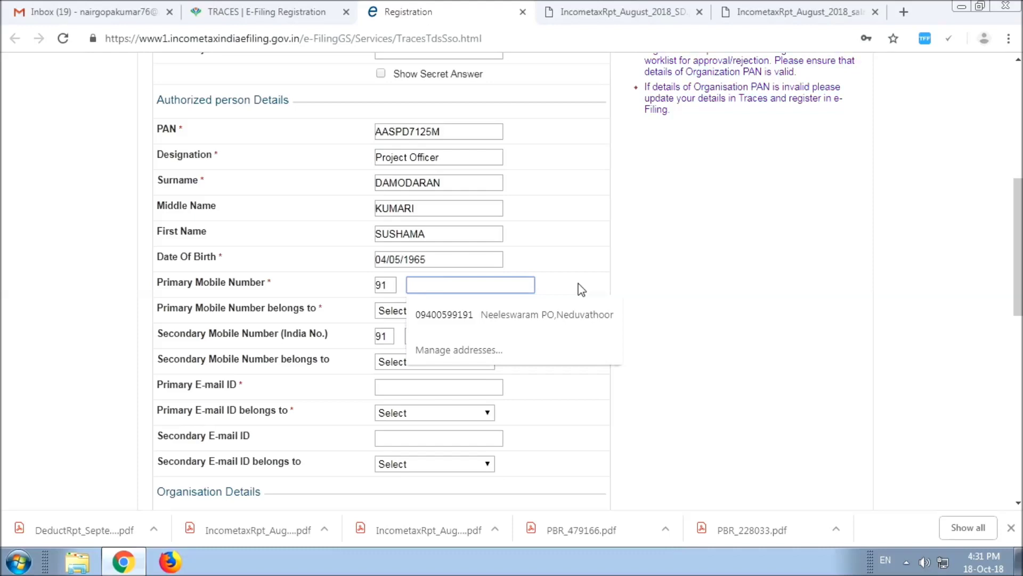
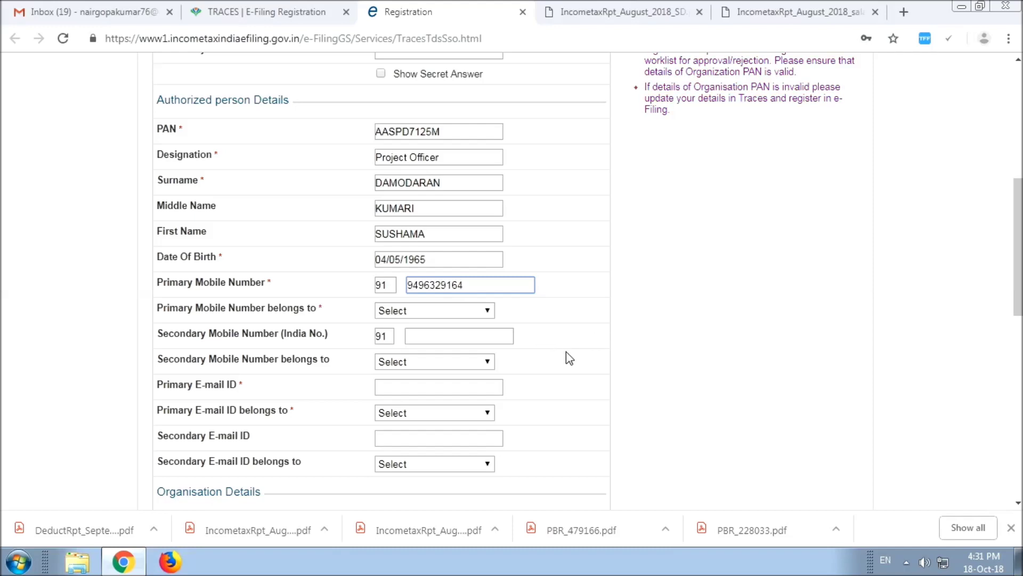
pyautogui.scroll(-3, 562, 356)
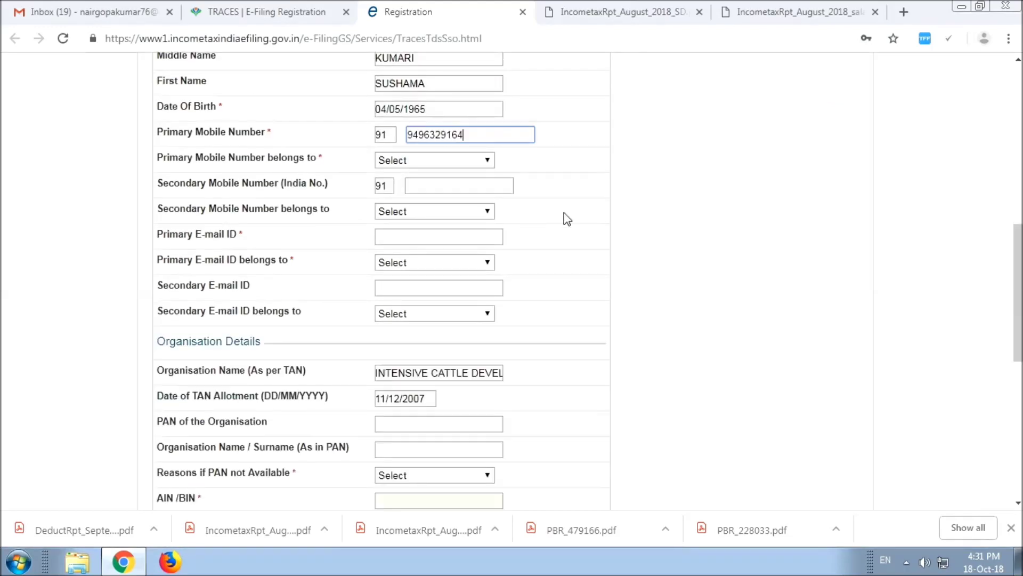
# - Set 'Primary Mobile Number belongs to' to Friend
pyautogui.click(472, 158)
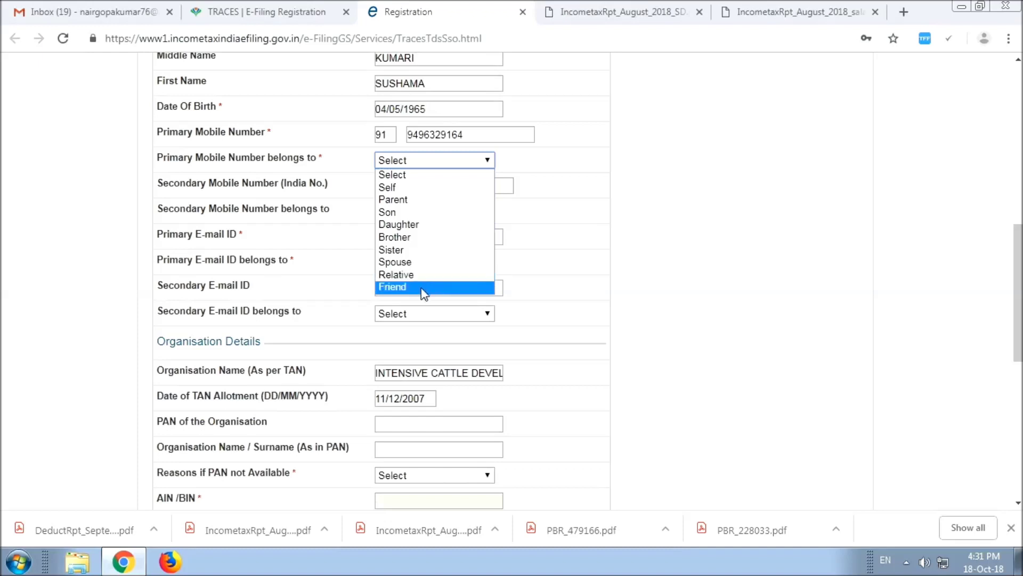
pyautogui.click(404, 288)
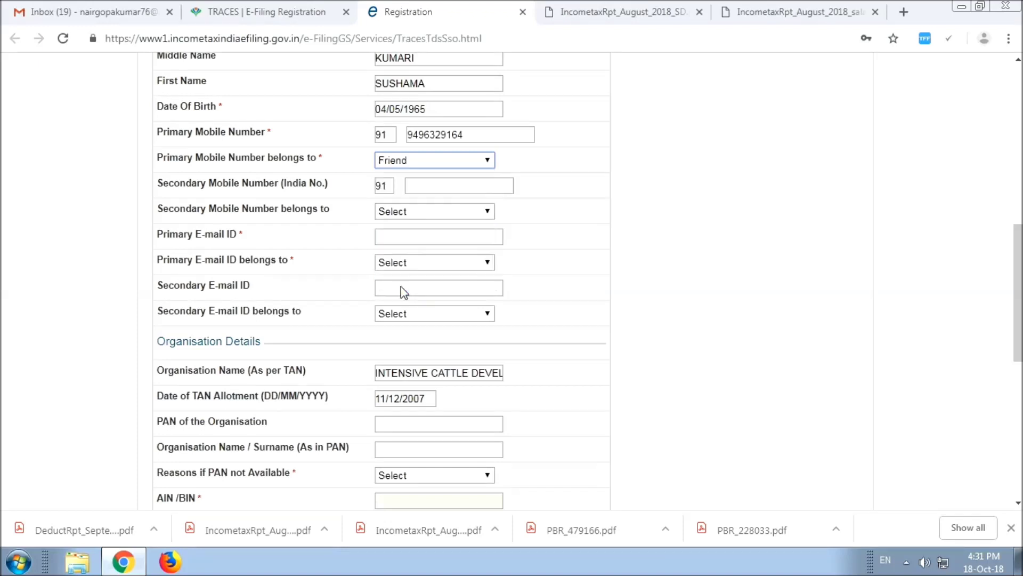
pyautogui.click(460, 164)
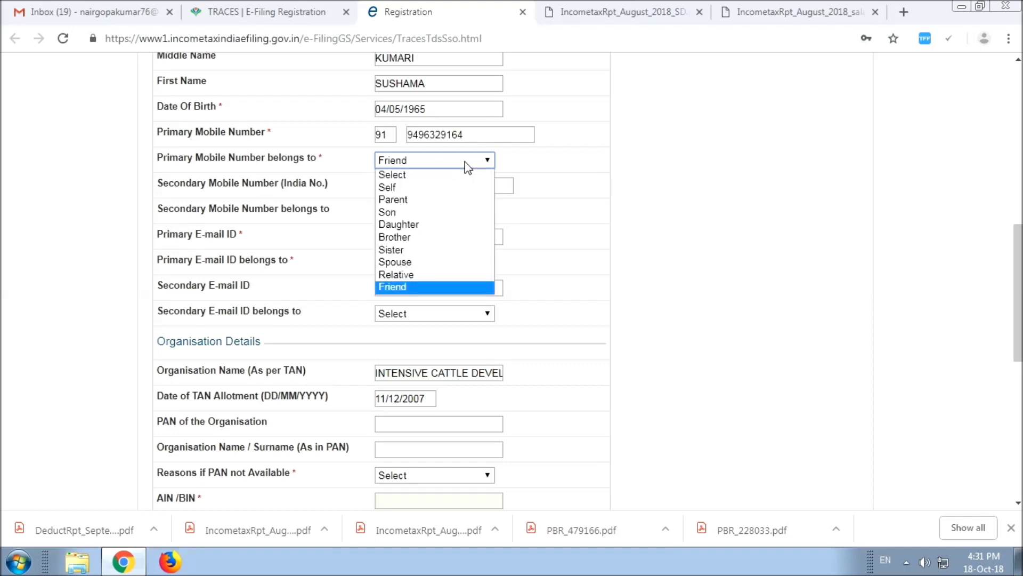
pyautogui.click(436, 274)
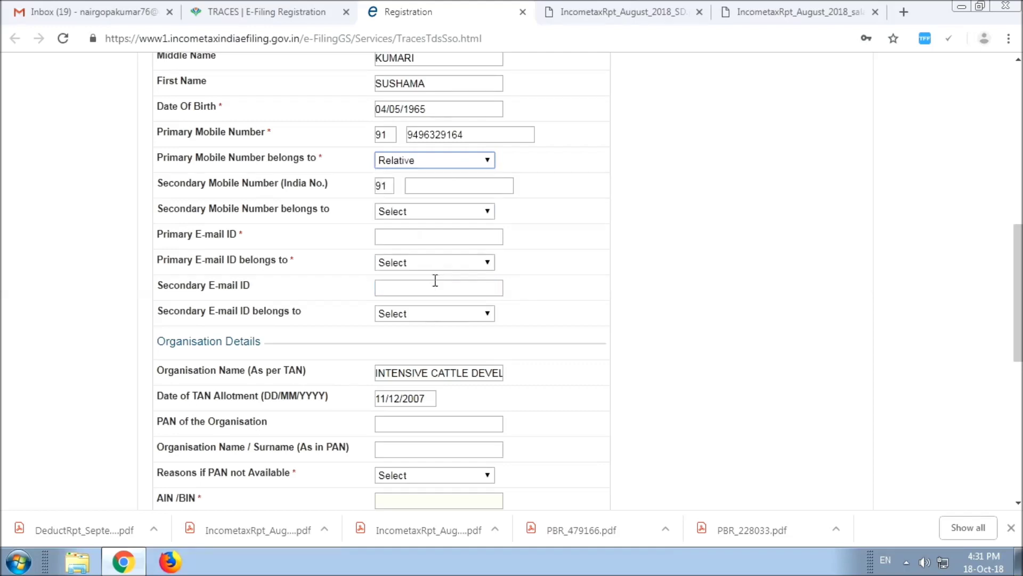
pyautogui.click(463, 160)
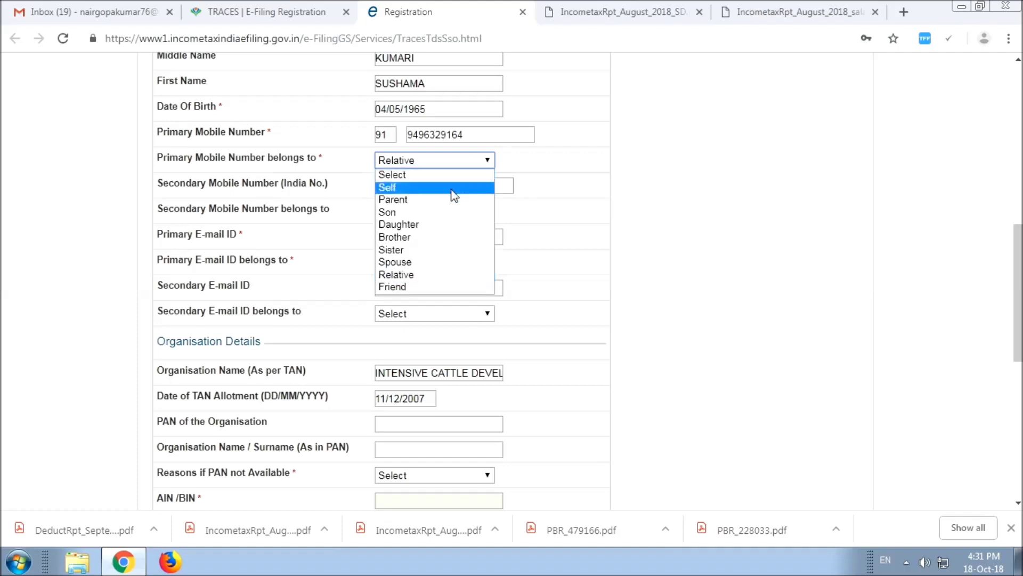
pyautogui.click(430, 285)
pyautogui.click(390, 235)
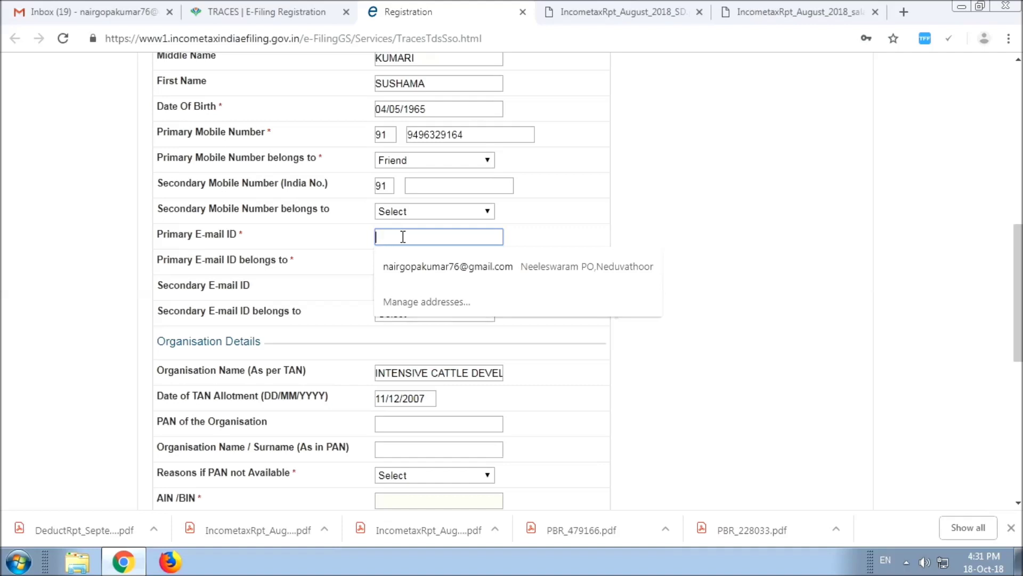
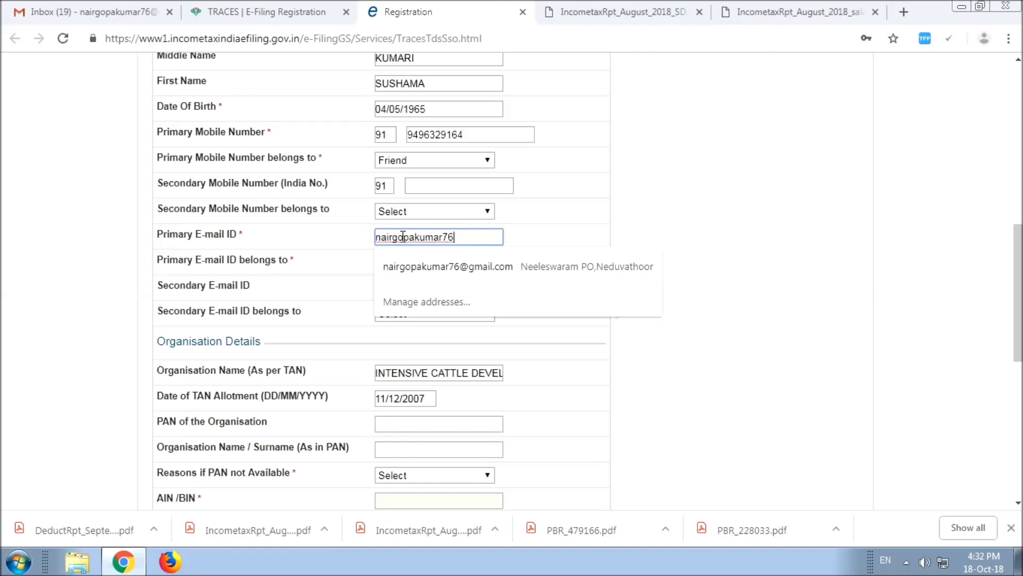
# - Type the contact's Gmail address into the Primary E-mail ID field
pyautogui.hotkey('alt', 'shift')
pyautogui.hotkey('alt', 'shift')
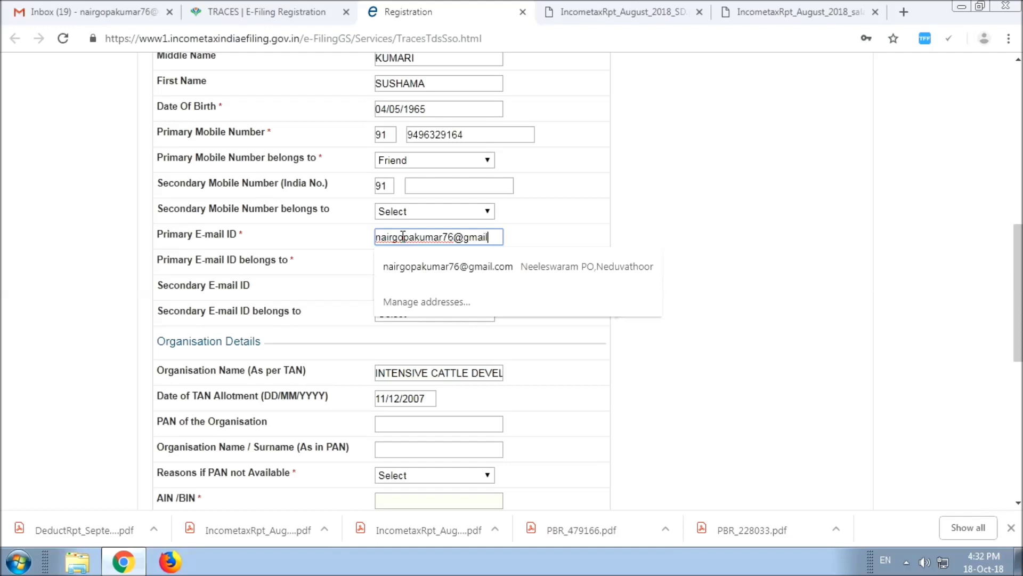
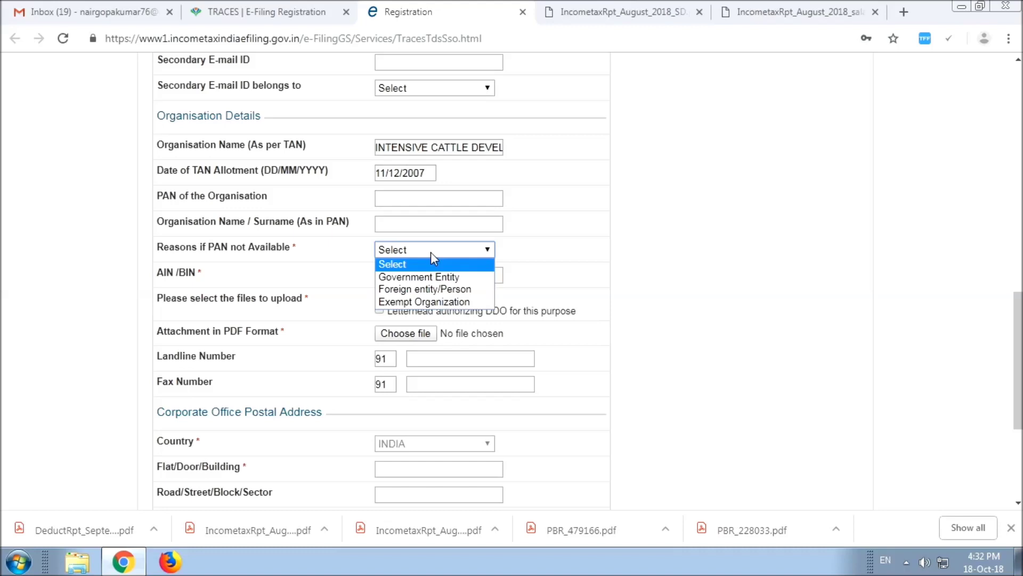
# - Set the no-PAN reason to Government Entity, enter AIN/BIN 1045866, and tick the TAN allotment letter
pyautogui.click(446, 275)
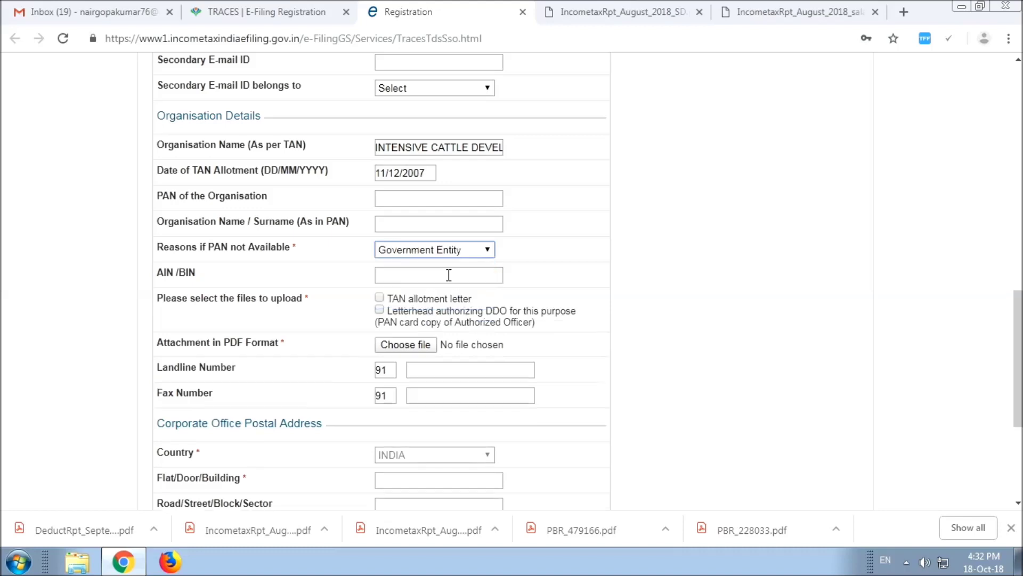
pyautogui.click(429, 274)
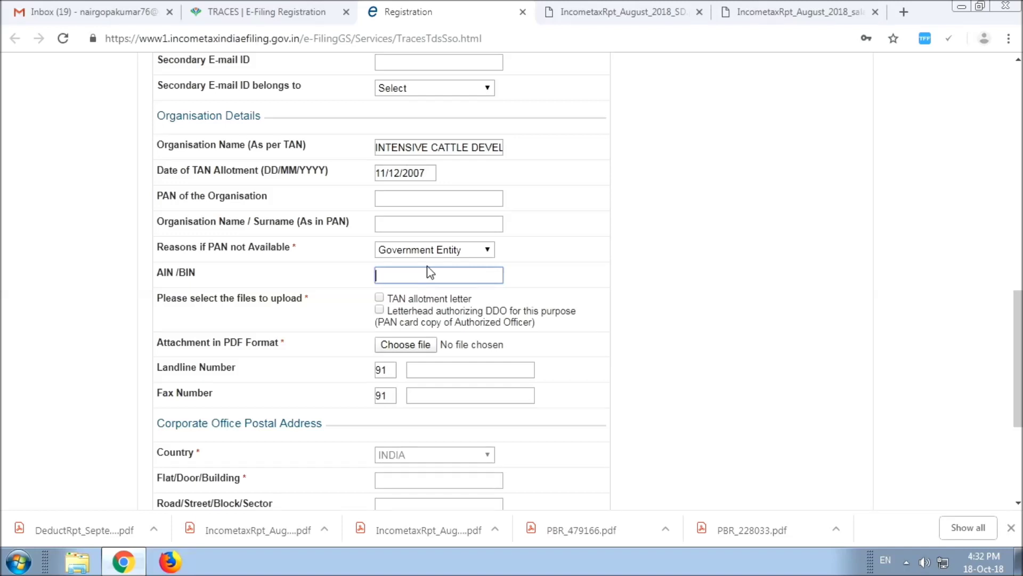
pyautogui.write('1045866')
pyautogui.click(378, 297)
# - Tick the DDO letterhead document type and attach TAN Reg.pdf from Desktop > ICDP KTR TAN
pyautogui.click(379, 309)
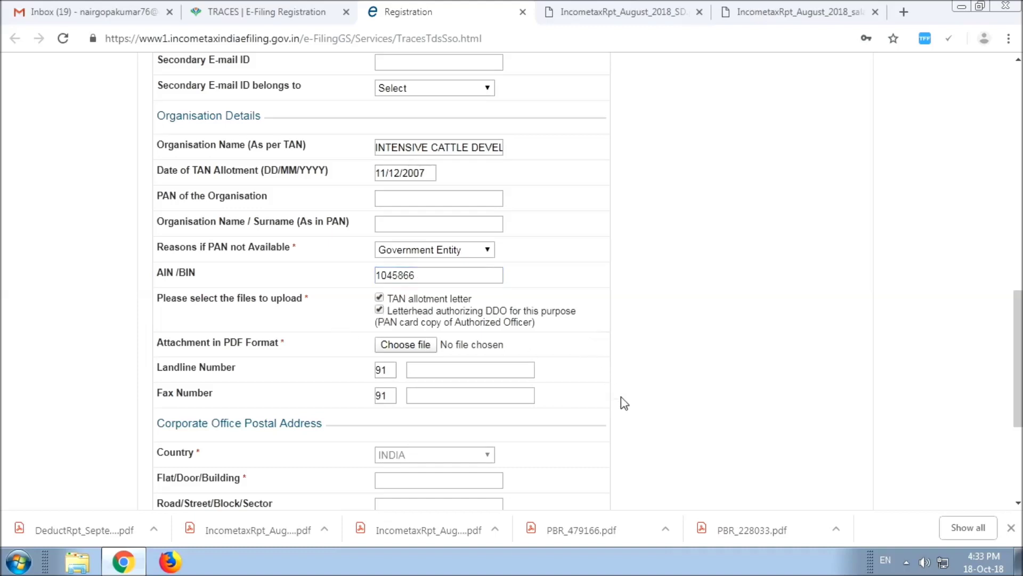
pyautogui.click(403, 350)
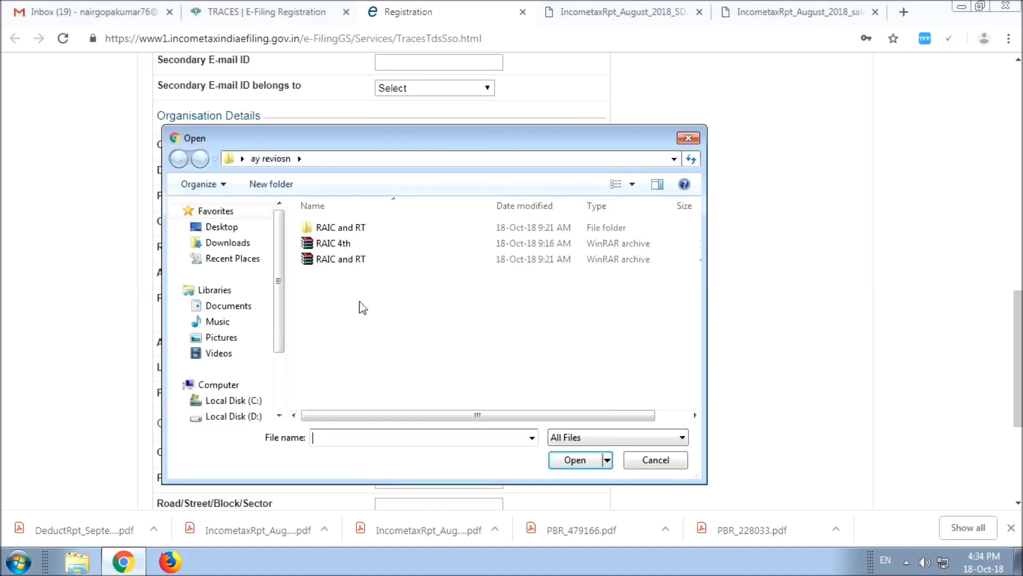
pyautogui.click(233, 230)
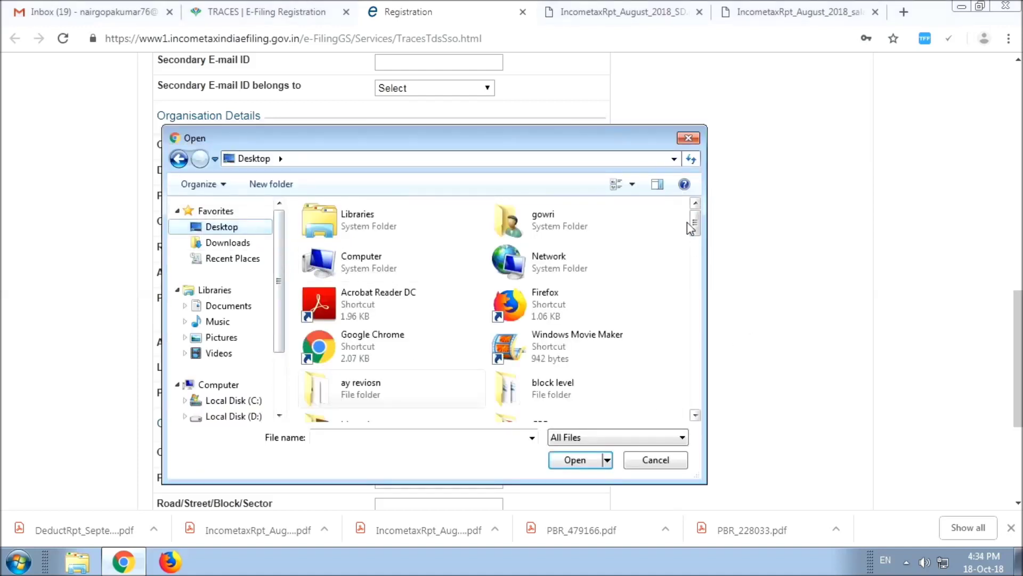
pyautogui.moveTo(695, 220); pyautogui.dragTo(700, 237)
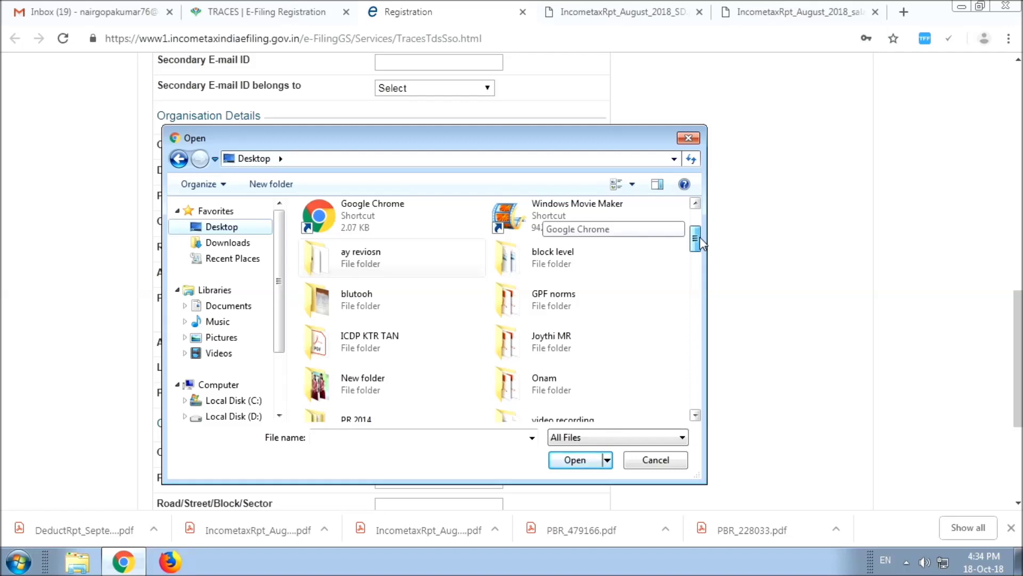
pyautogui.moveTo(700, 236); pyautogui.dragTo(699, 243)
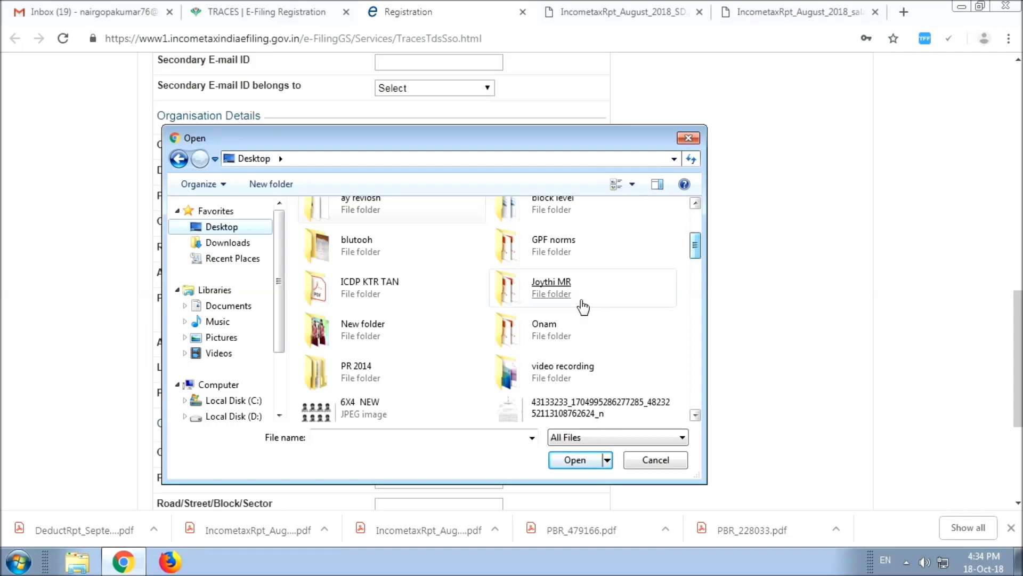
pyautogui.doubleClick(386, 293)
pyautogui.click(343, 233)
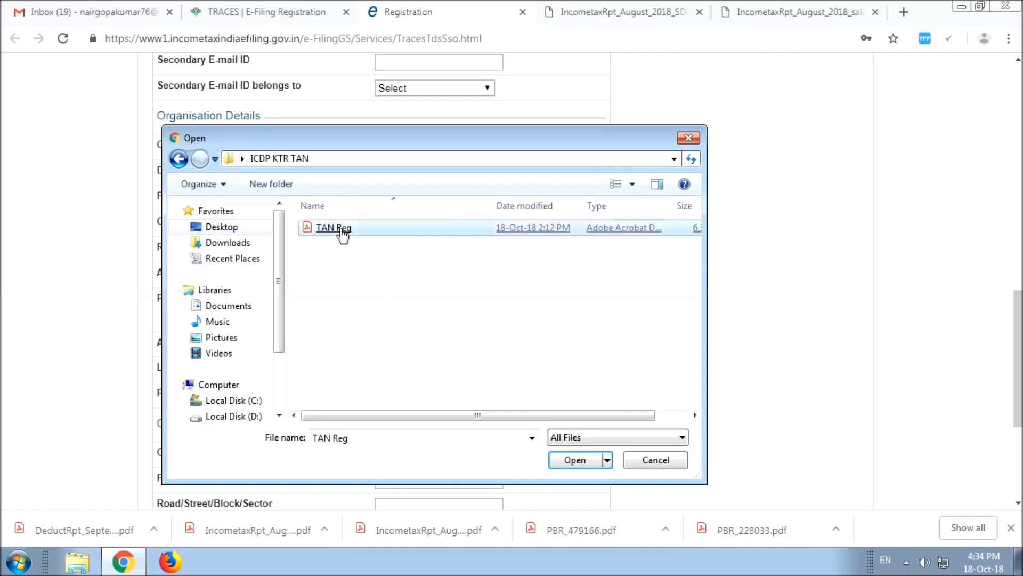
pyautogui.doubleClick(342, 232)
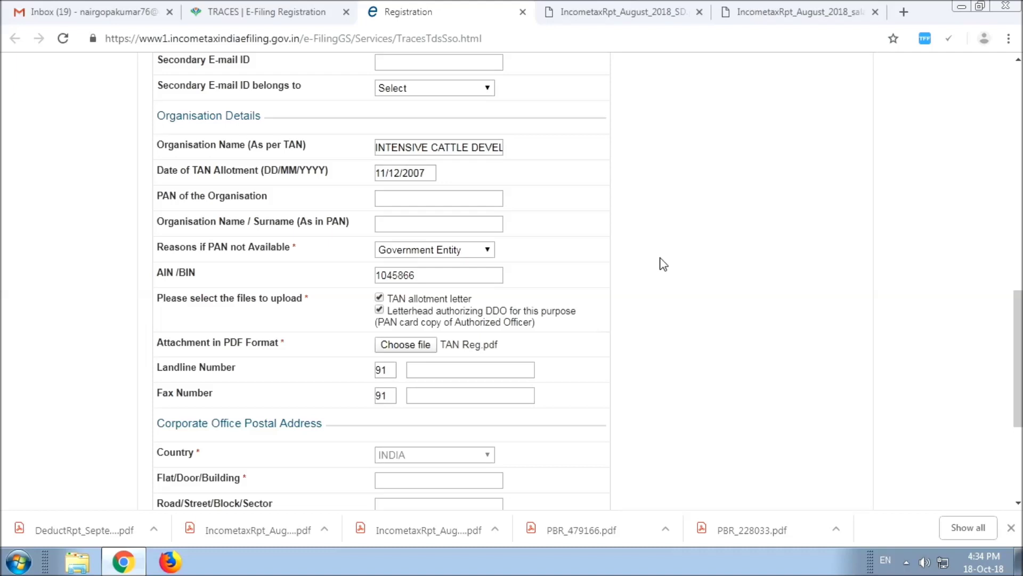
pyautogui.scroll(-3, 655, 282)
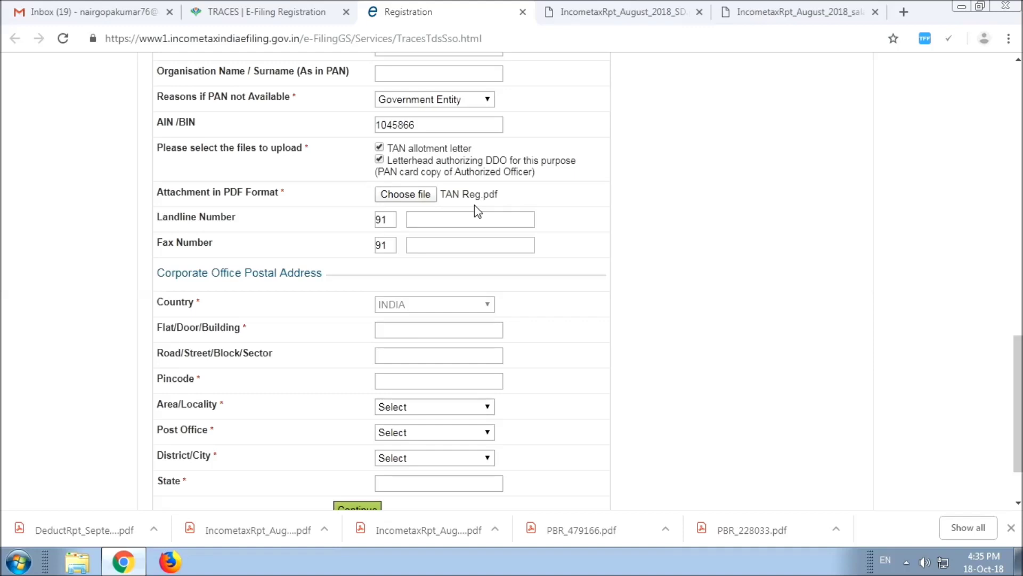
pyautogui.scroll(-2, 578, 275)
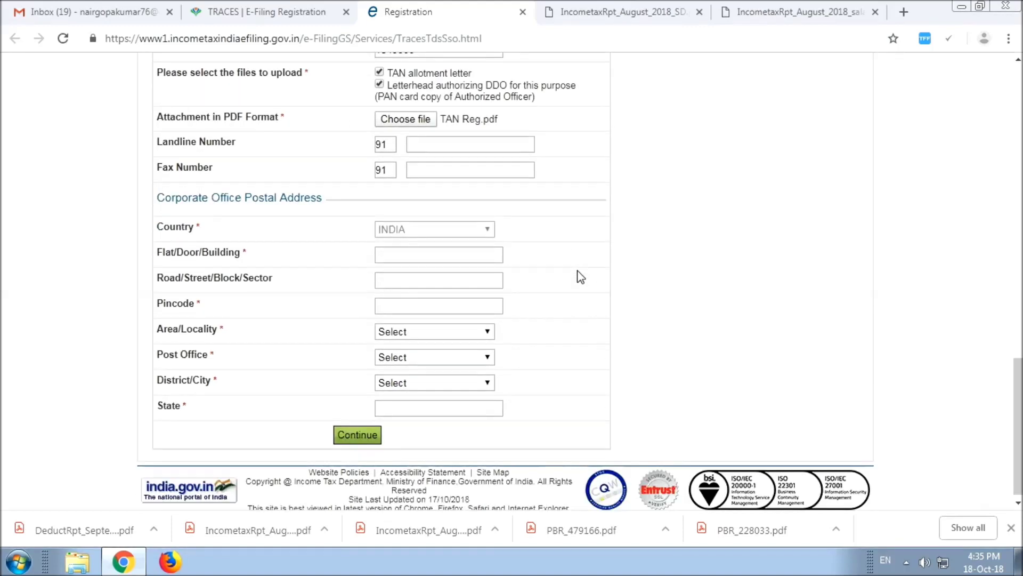
# - Enter building 'Kottarakkara' and pincode 691506 for the corporate office address
pyautogui.click(401, 254)
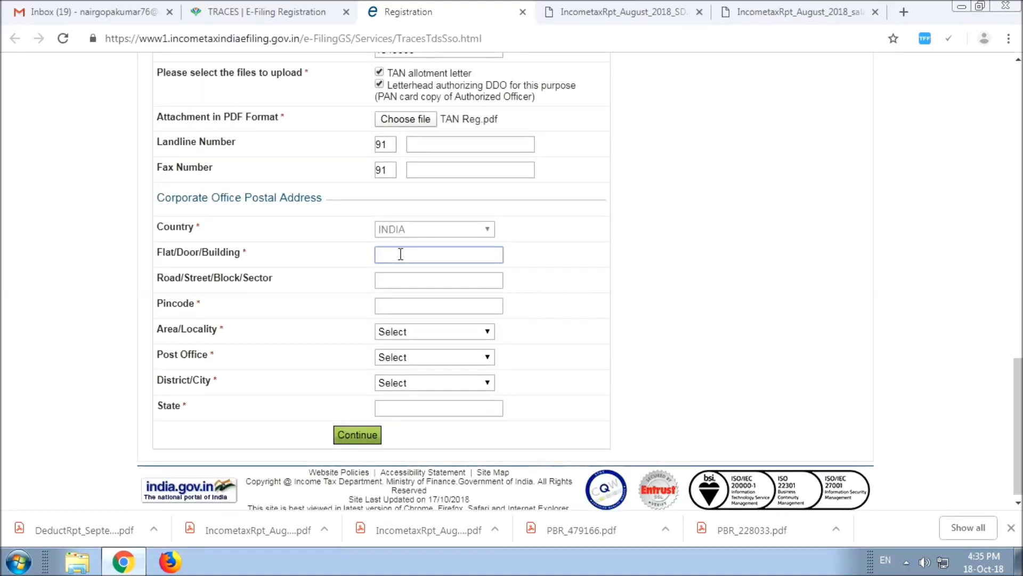
pyautogui.write('Kottarakkara')
pyautogui.click(379, 306)
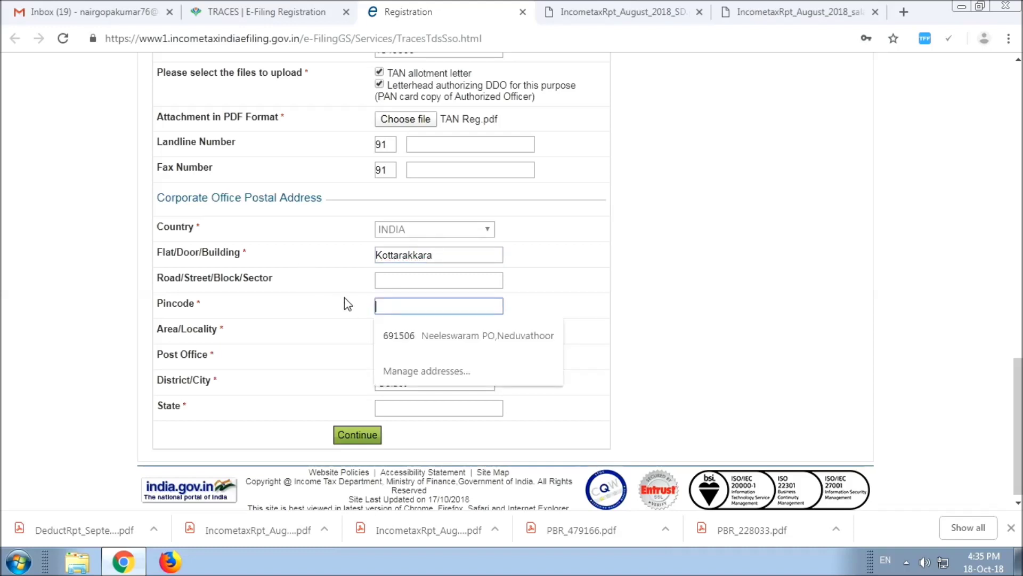
pyautogui.write('691506')
pyautogui.click(344, 297)
# - Choose the area/locality, head post office and district for the pincode
pyautogui.click(433, 333)
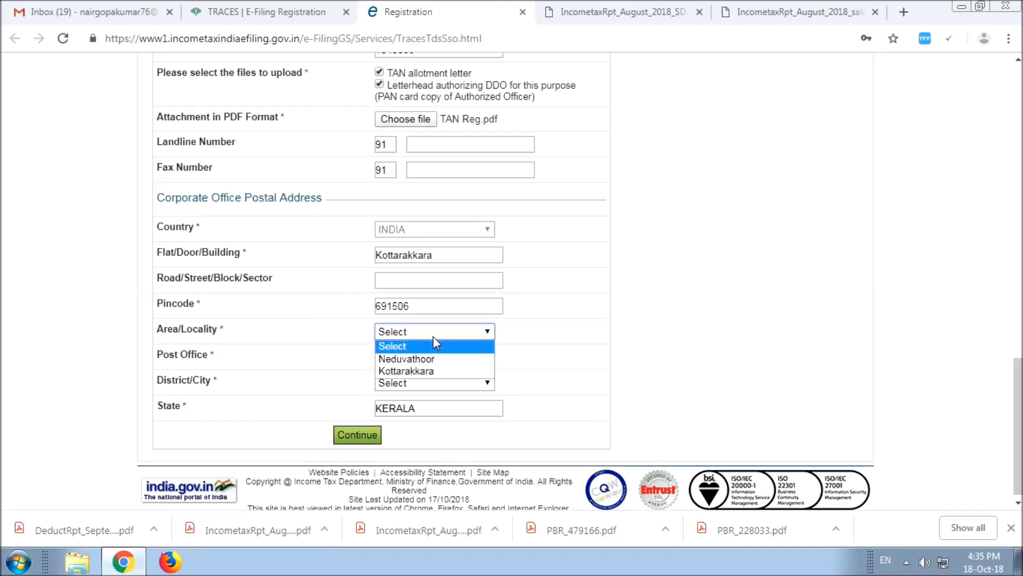
pyautogui.click(432, 370)
pyautogui.click(427, 363)
pyautogui.click(433, 379)
pyautogui.click(437, 382)
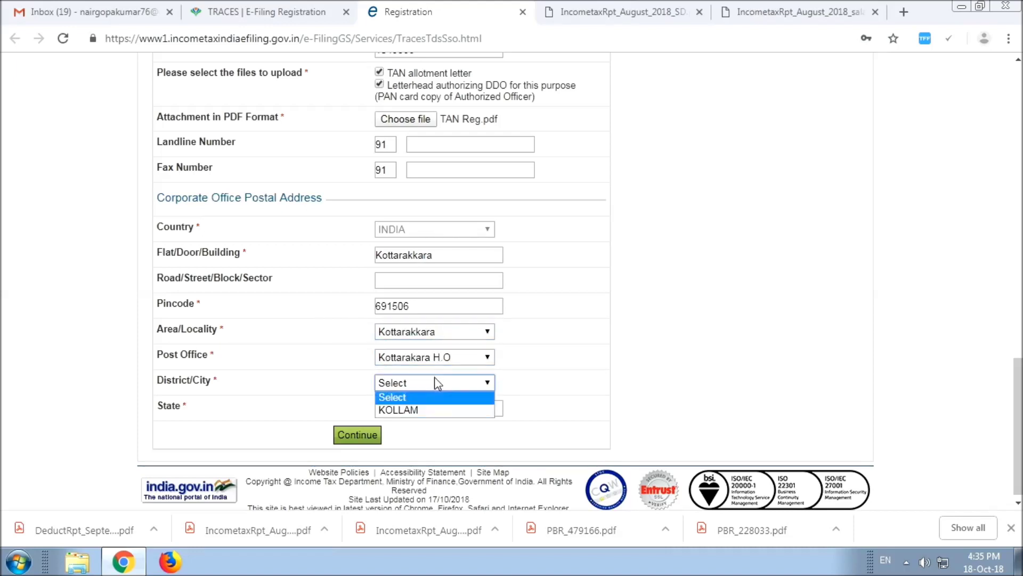
pyautogui.click(418, 409)
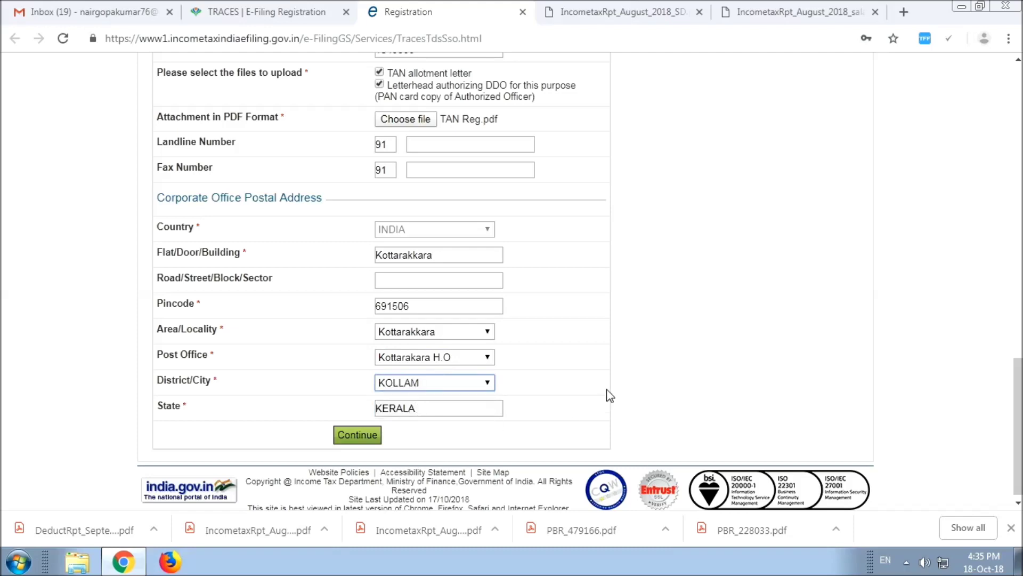
# - Review the completed form and submit the registration details
pyautogui.scroll(1, 655, 368)
pyautogui.scroll(8, 640, 360)
pyautogui.scroll(-9, 625, 352)
pyautogui.scroll(2, 585, 310)
pyautogui.scroll(-3, 342, 440)
pyautogui.click(345, 428)
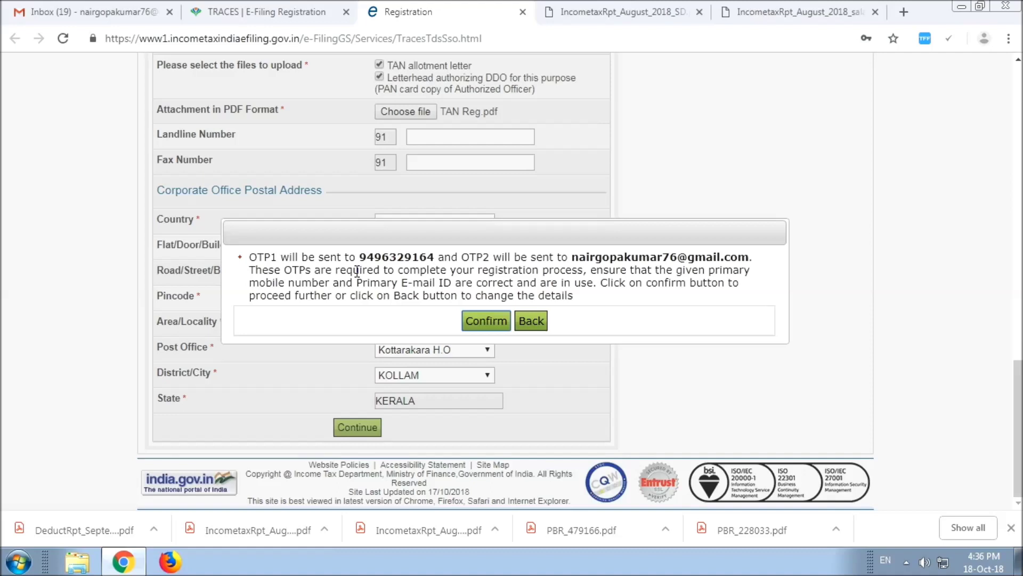
# - Confirm sending the OTPs to the primary mobile number and e-mail
pyautogui.click(499, 325)
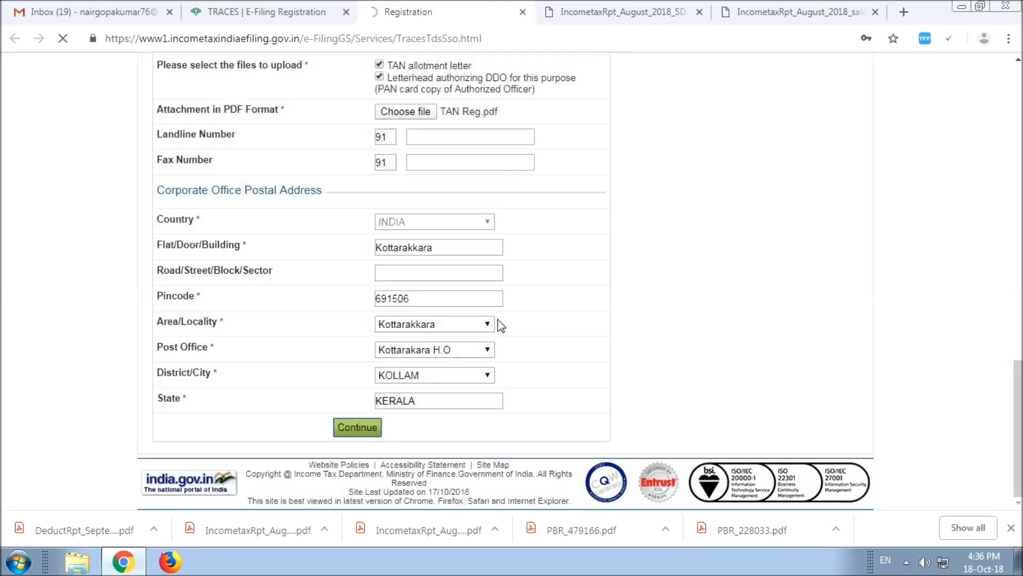